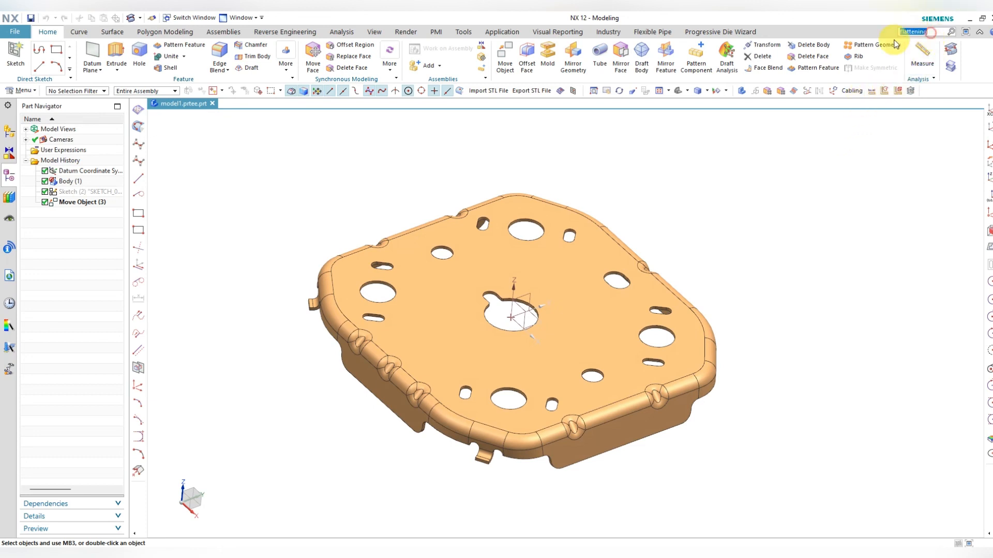
# Search the command finder for "flattening" and start the Flattening and Forming command
pyautogui.write('f')
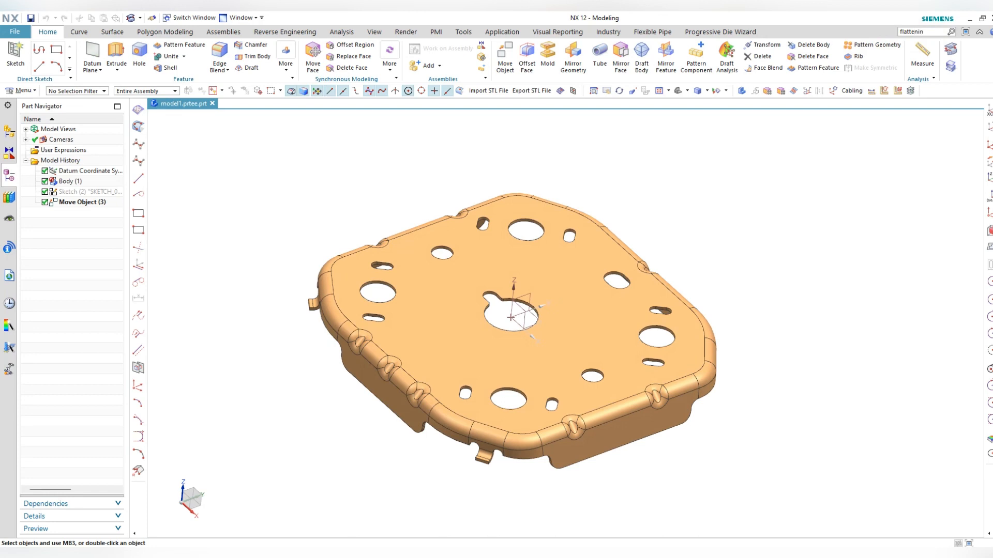
pyautogui.press('Return')
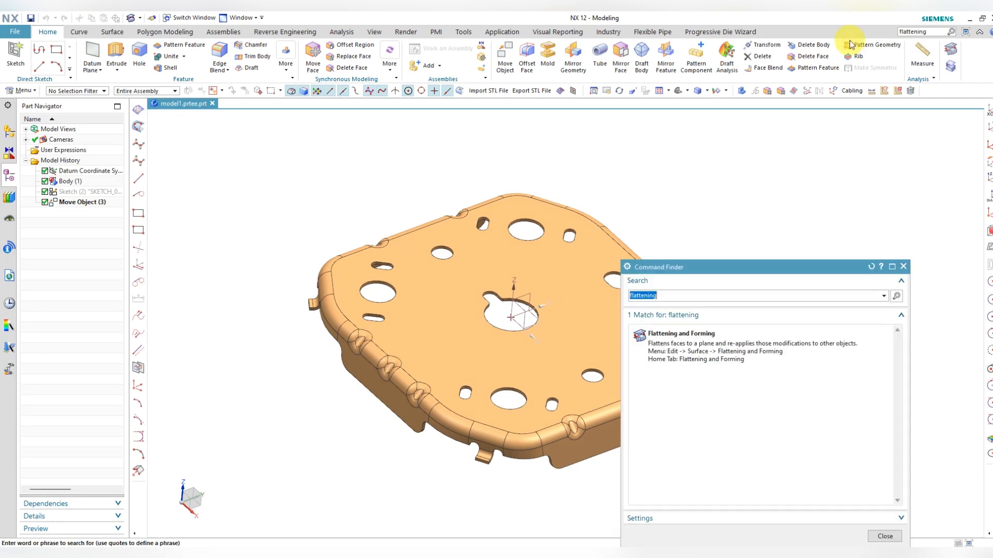
pyautogui.click(719, 362)
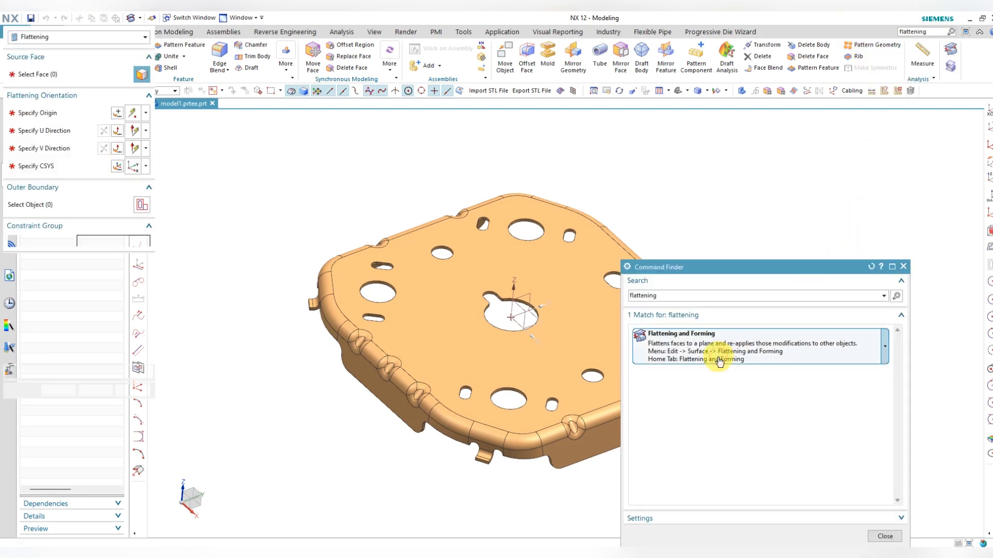
pyautogui.click(904, 267)
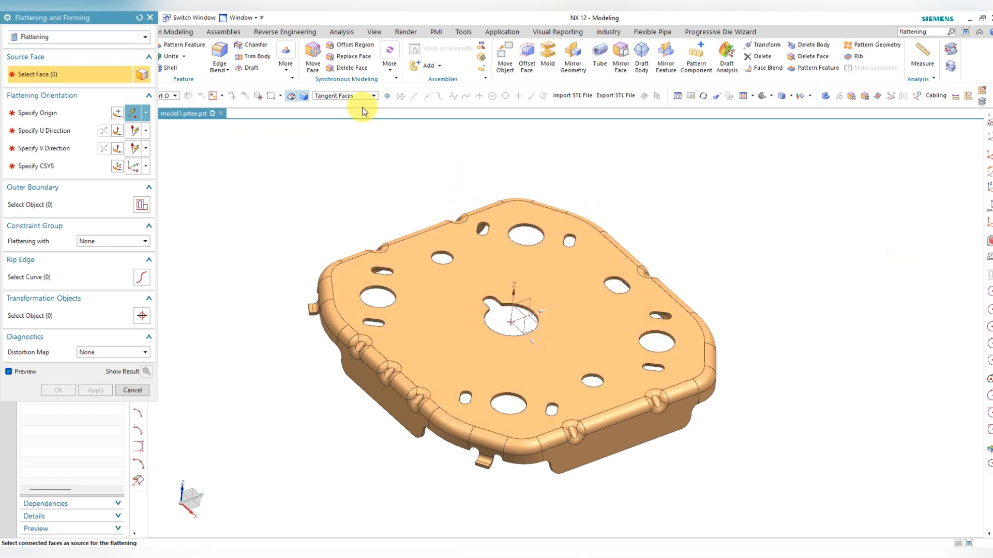
# Use the Flattening type and select the formed plate's outer skin as source faces with the Tangent Faces rule
pyautogui.click(363, 96)
pyautogui.click(353, 114)
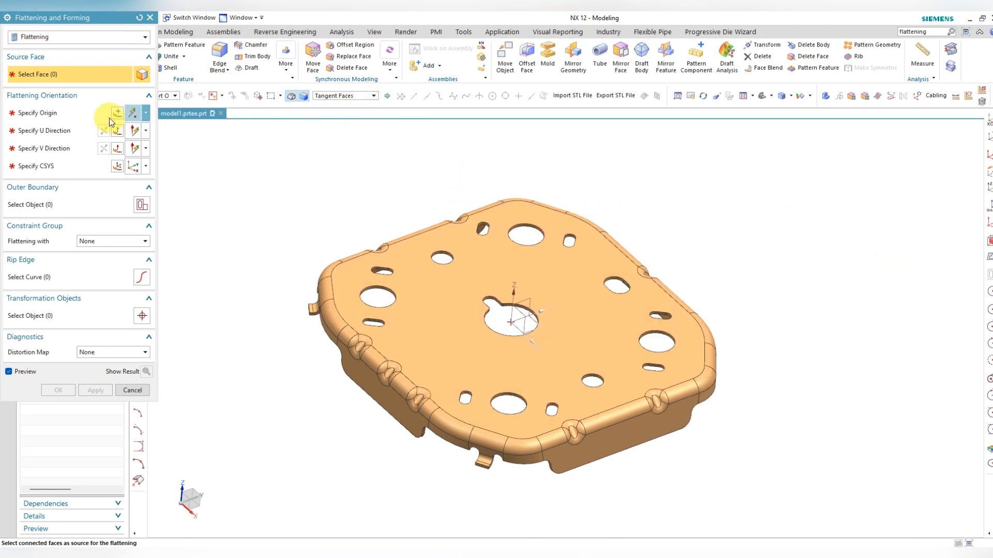
pyautogui.click(83, 36)
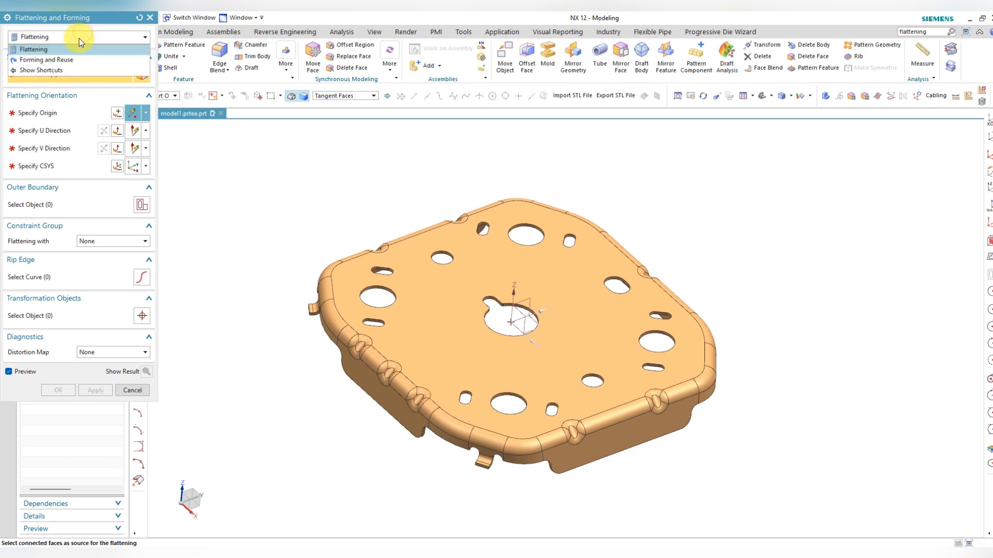
pyautogui.click(53, 51)
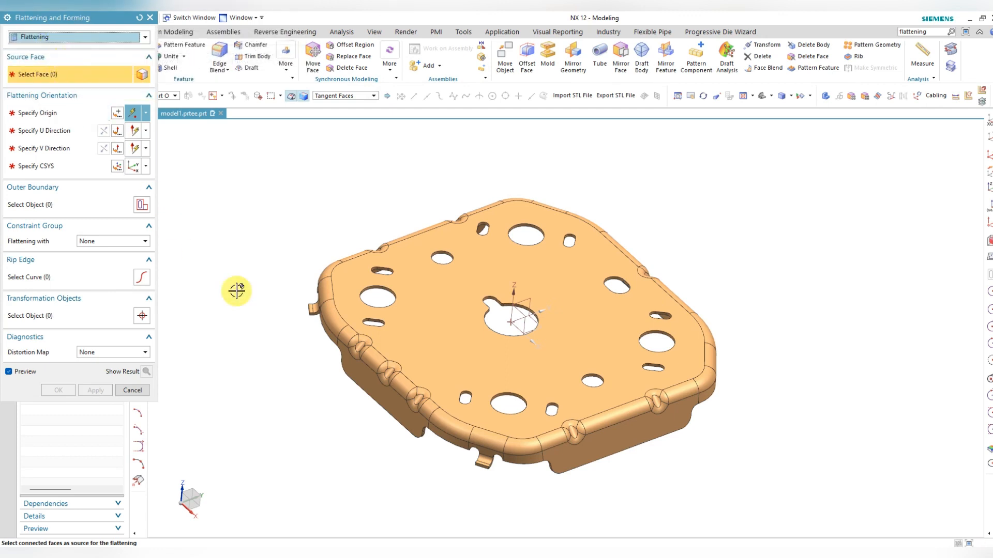
pyautogui.click(597, 312)
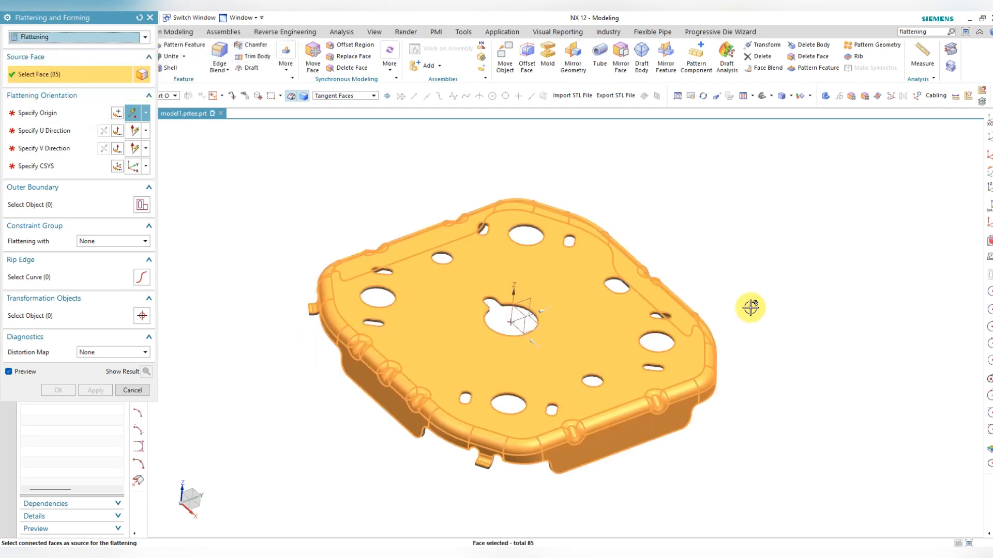
# Place the flattening origin at the arc centre of the large round hole near the hooked edge and align the U direction with the X axis
pyautogui.moveTo(762, 410); pyautogui.dragTo(771, 389, button='middle')
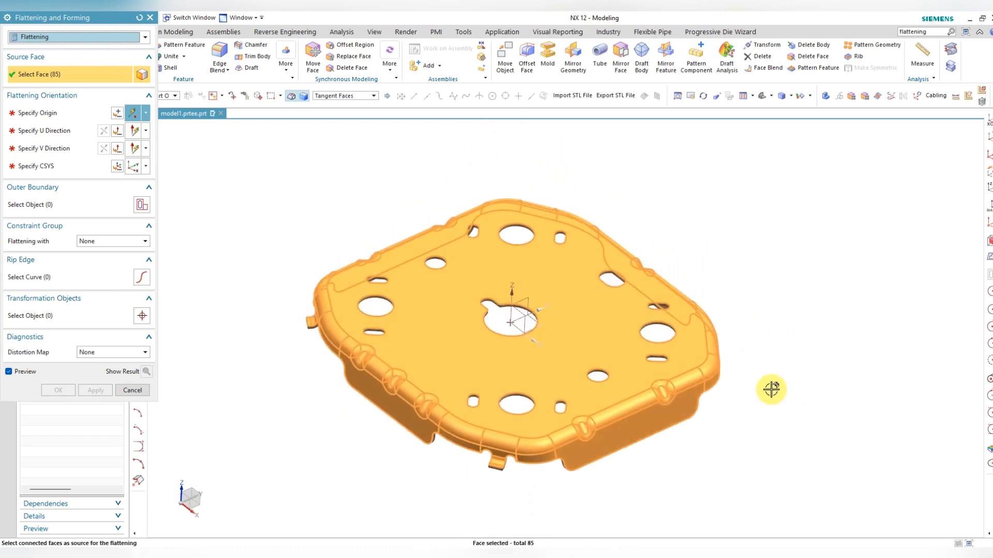
pyautogui.click(59, 113)
pyautogui.scroll(2, 481, 305)
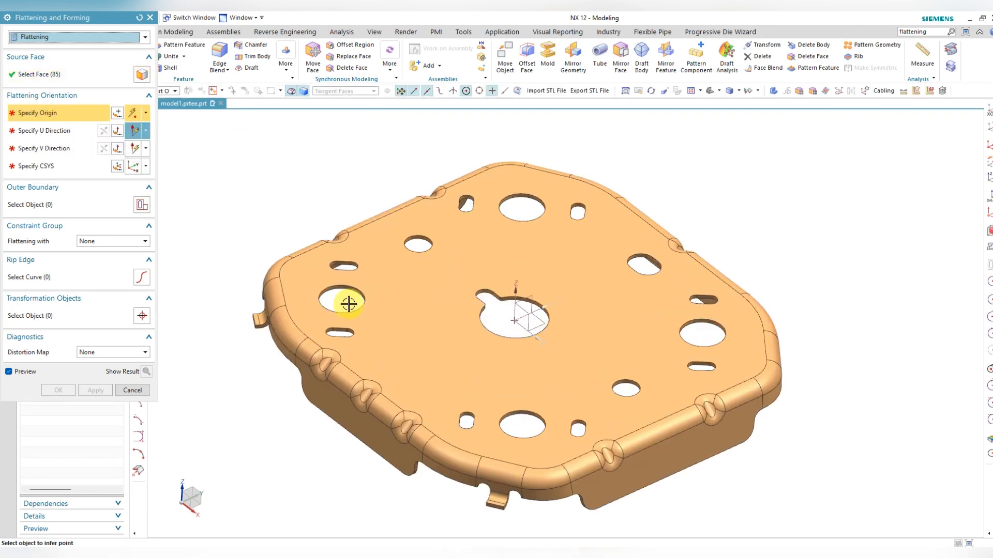
pyautogui.scroll(4, 348, 304)
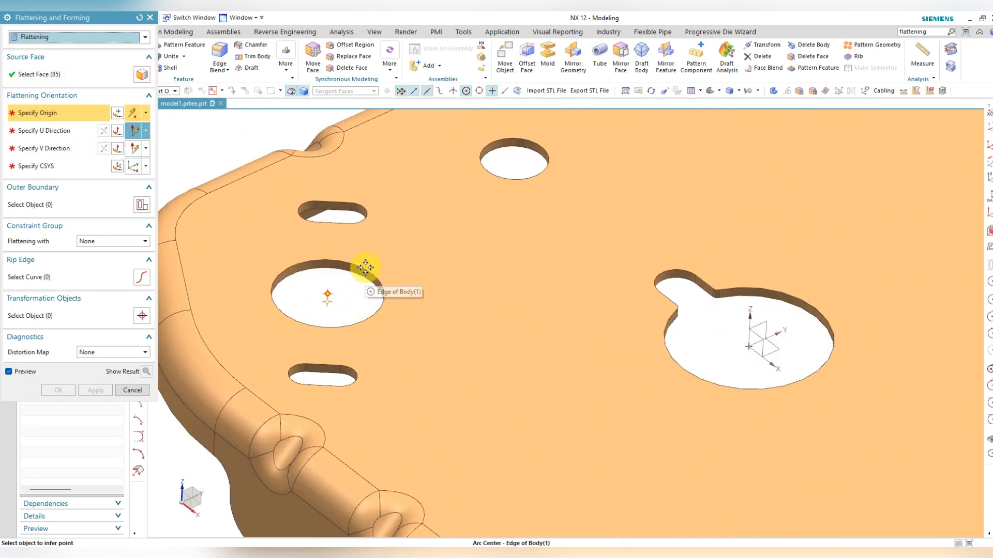
pyautogui.click(326, 293)
pyautogui.scroll(-6, 399, 278)
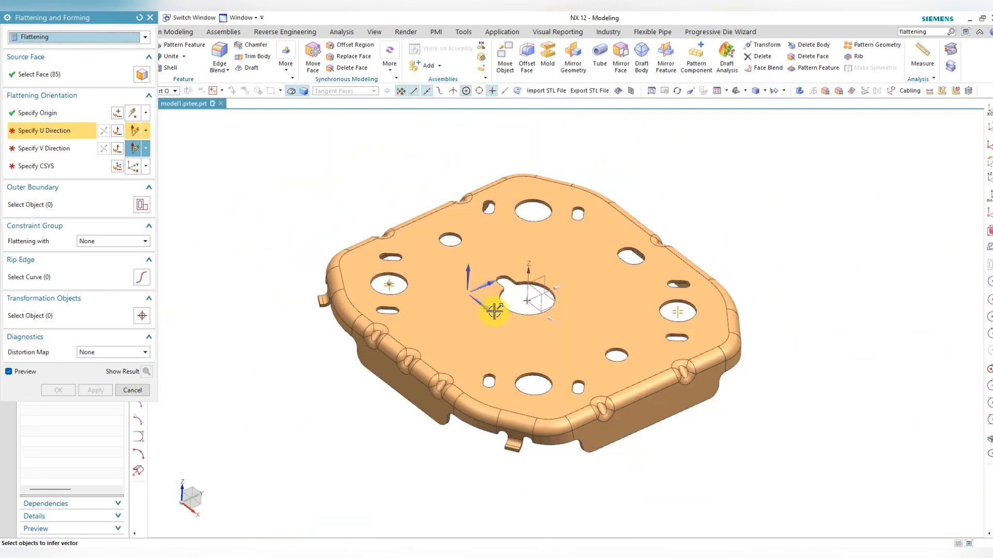
pyautogui.click(491, 309)
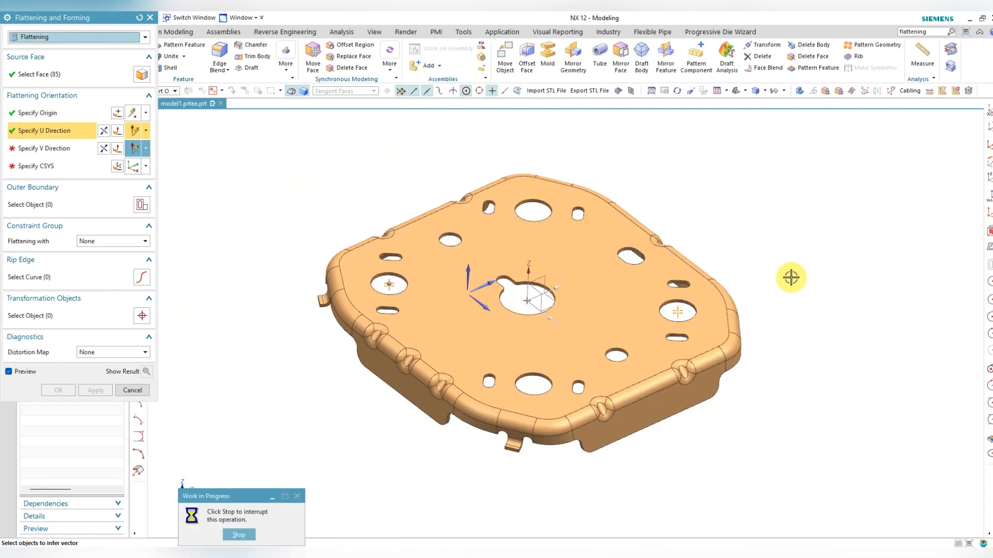
# Inspect the flattened preview with the Length, Area and Angle distortion maps and create the flattening
pyautogui.moveTo(815, 271); pyautogui.dragTo(753, 315, button='middle')
pyautogui.scroll(2, 705, 317)
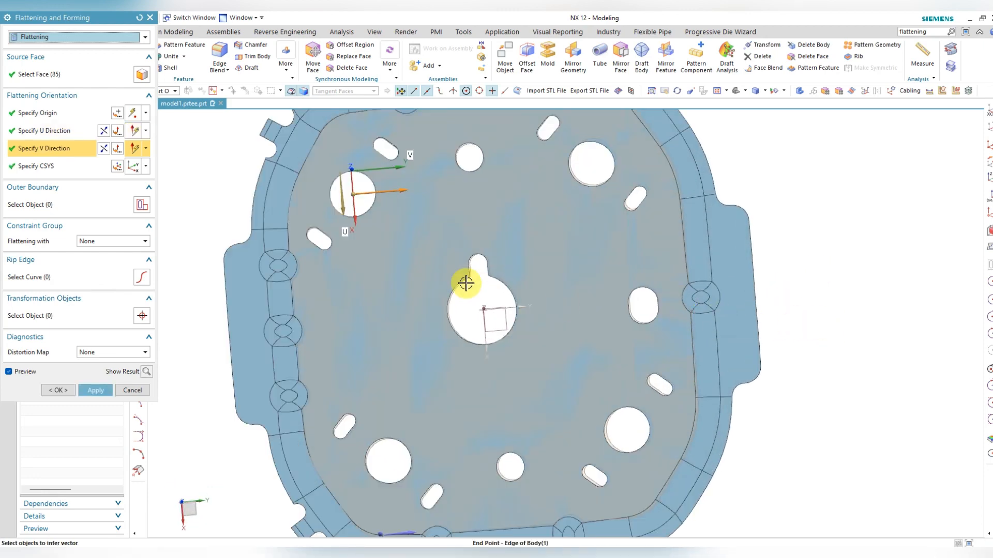
pyautogui.scroll(-3, 459, 281)
pyautogui.click(732, 304)
pyautogui.press('F8')
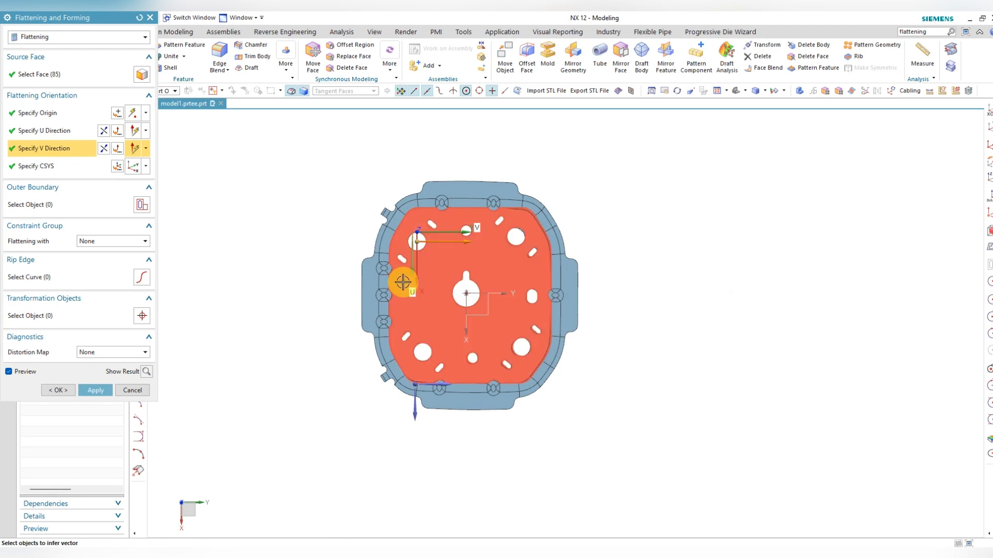
pyautogui.scroll(1, 405, 280)
pyautogui.click(101, 352)
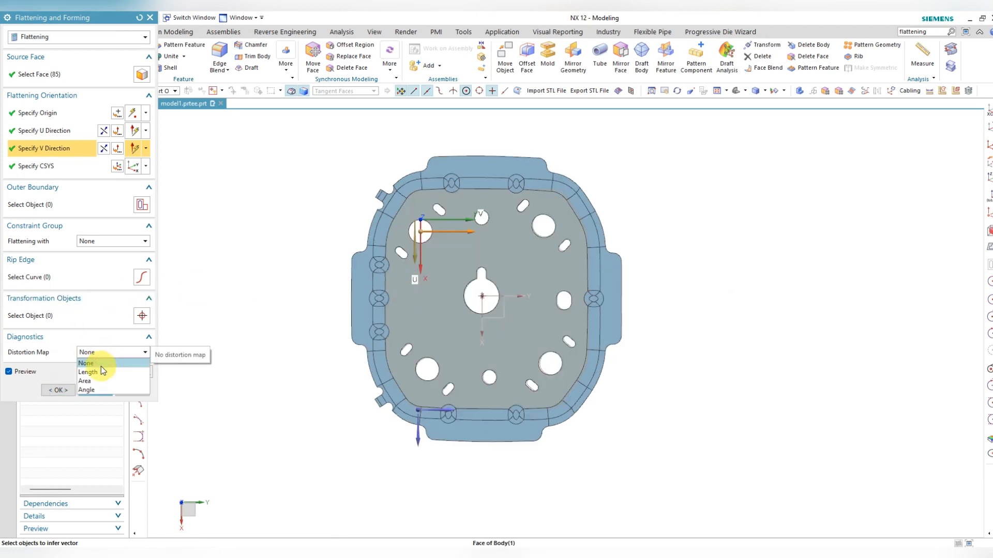
pyautogui.click(100, 371)
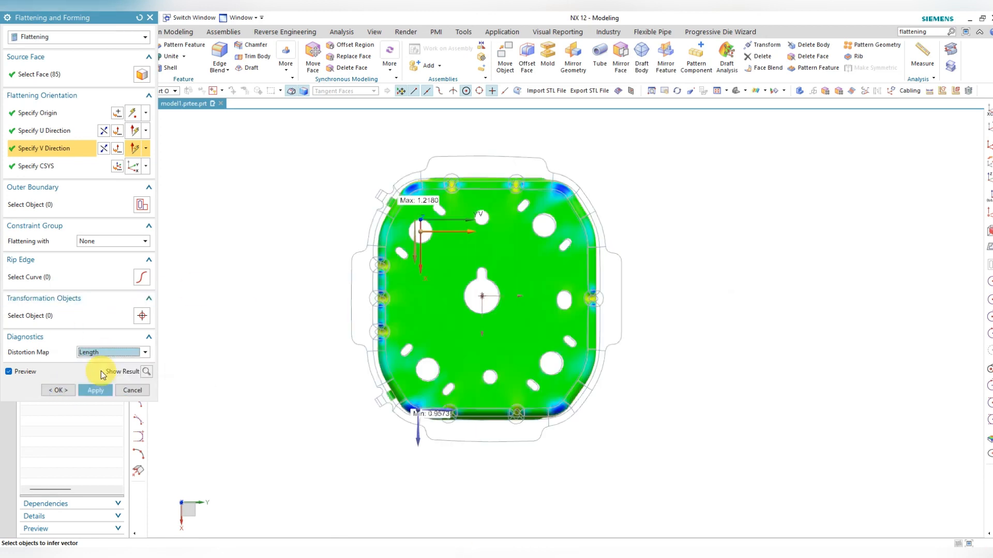
pyautogui.click(101, 353)
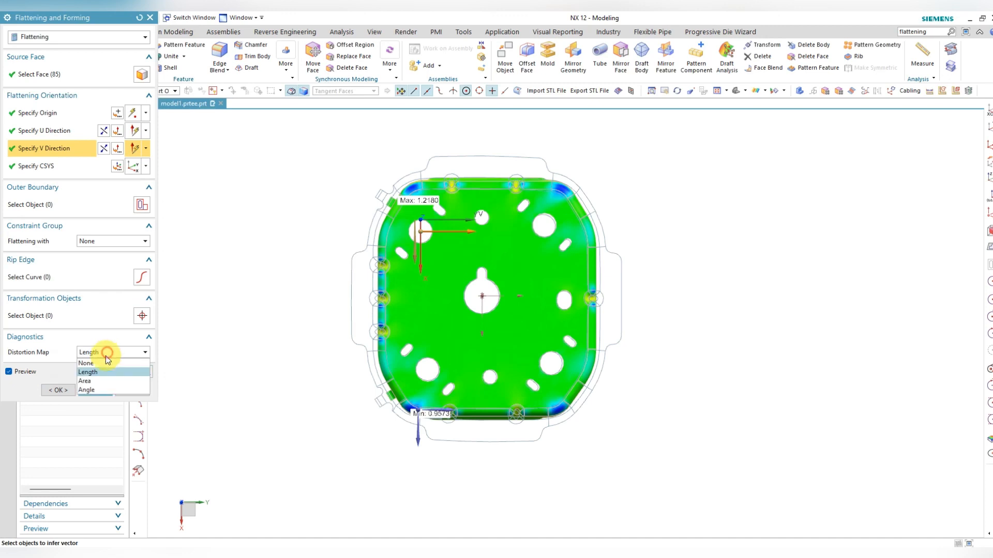
pyautogui.click(97, 381)
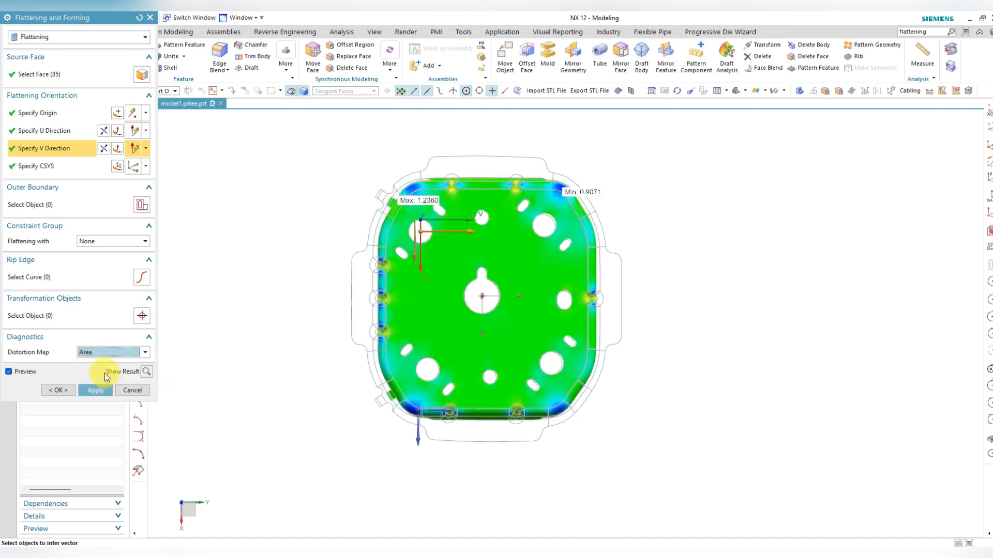
pyautogui.click(110, 353)
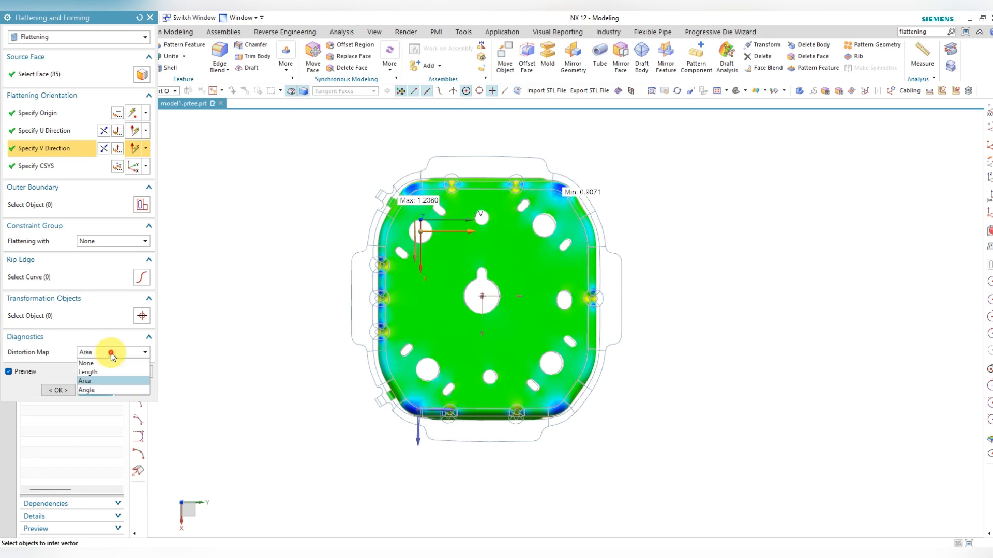
pyautogui.click(100, 391)
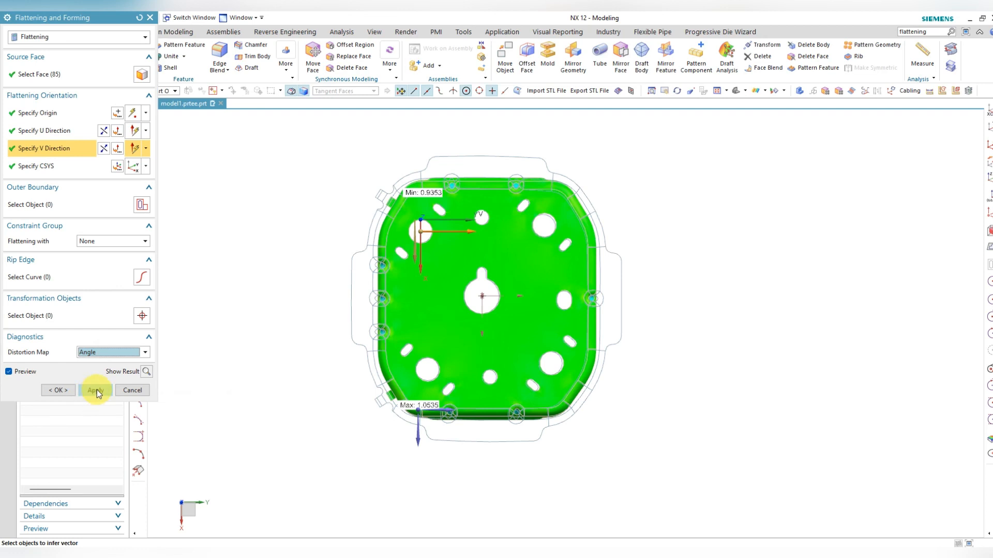
pyautogui.click(96, 390)
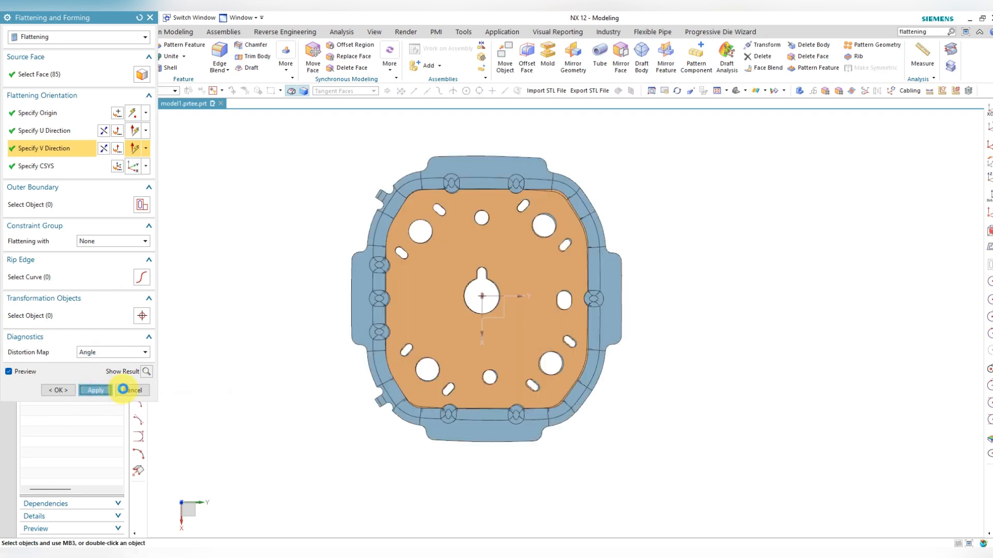
pyautogui.click(131, 390)
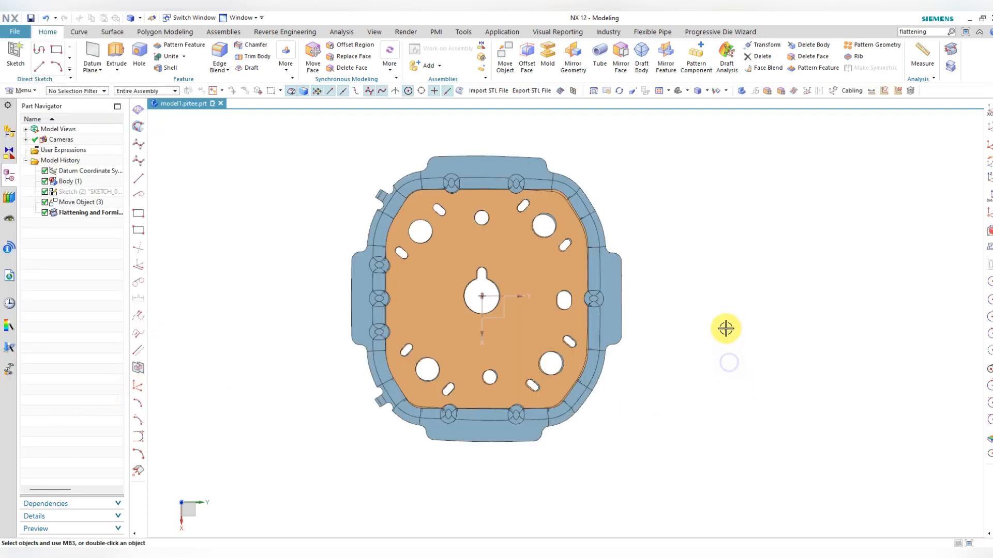
# Hide the original formed solid body beneath the flattened sheet
pyautogui.moveTo(723, 357); pyautogui.dragTo(508, 294, button='middle')
pyautogui.rightClick(550, 330)
pyautogui.click(595, 324)
pyautogui.scroll(2, 508, 293)
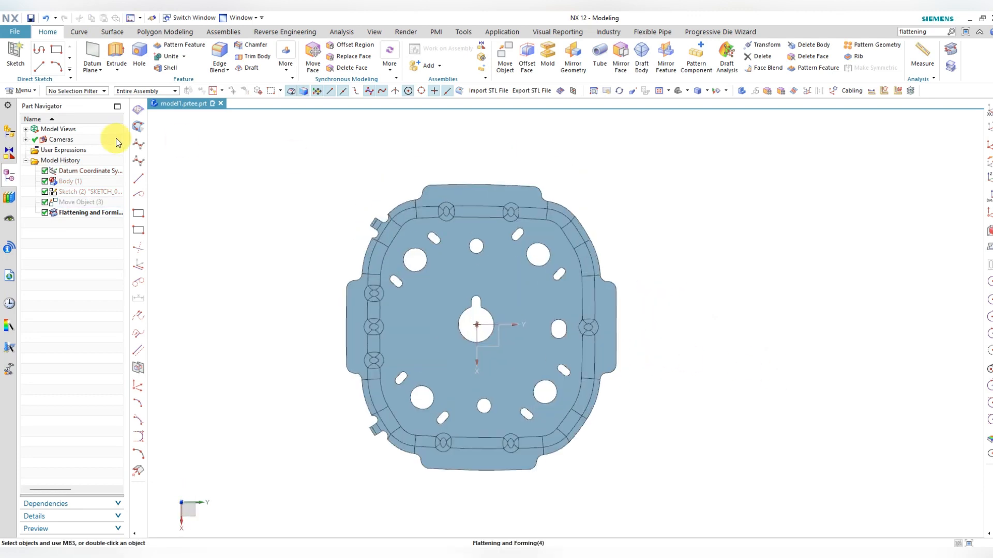
# Optimize all faces of the flattened sheet with Optimize Face at 0.0100 tolerance, accepting parameter removal, and close the report
pyautogui.click(24, 91)
pyautogui.moveTo(38, 142)
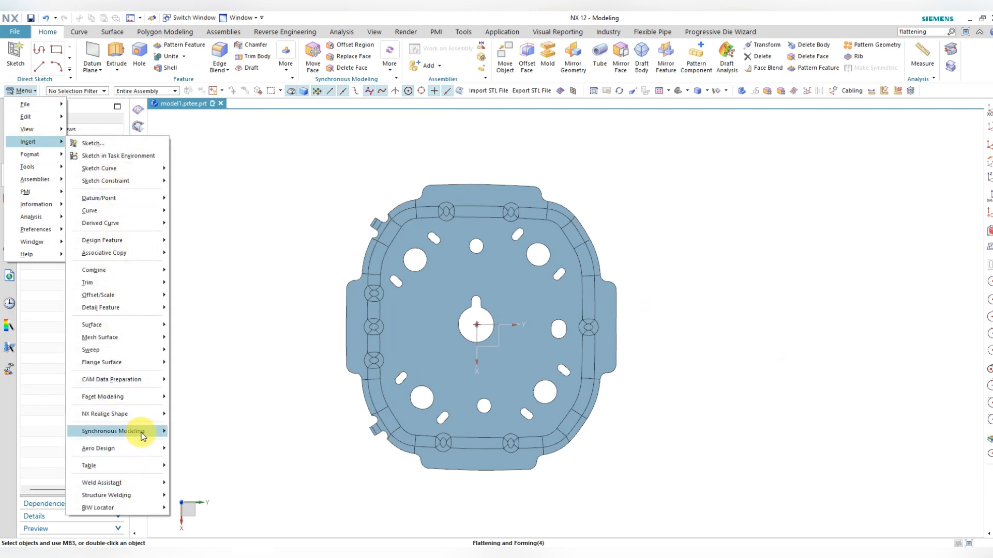
pyautogui.moveTo(144, 437)
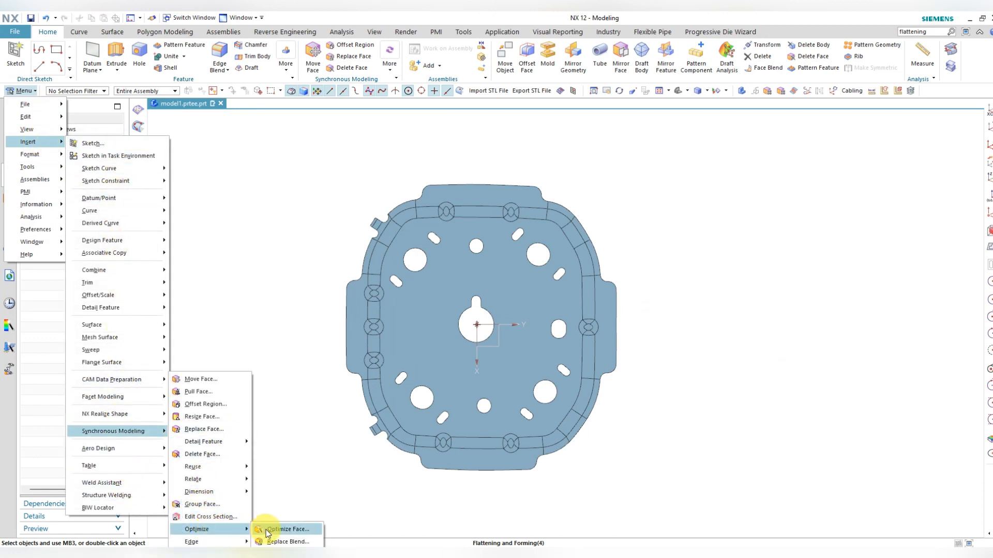
pyautogui.click(266, 530)
pyautogui.moveTo(309, 209); pyautogui.dragTo(658, 483)
pyautogui.moveTo(307, 165); pyautogui.dragTo(674, 498)
pyautogui.click(95, 203)
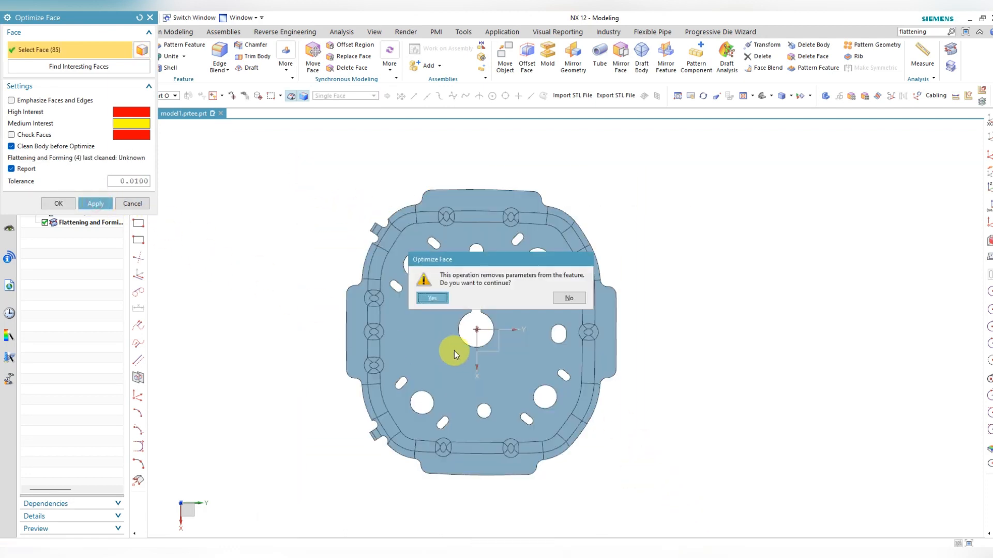
pyautogui.click(432, 298)
pyautogui.click(155, 241)
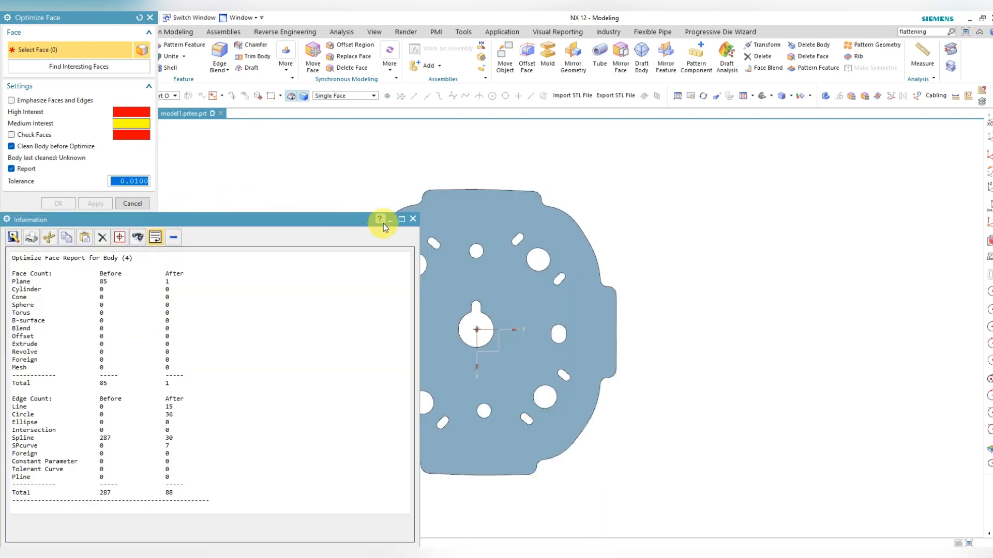
pyautogui.click(413, 220)
pyautogui.click(132, 204)
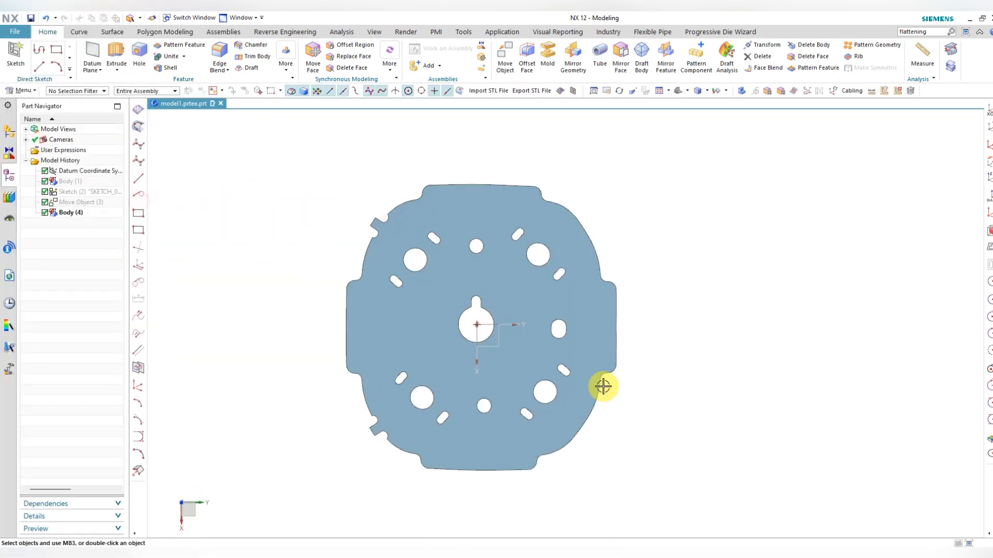
# Thicken the flat blank's face with Offset 1 of 1.75 mm and Offset 2 of 0, and hide the source sheet body
pyautogui.moveTo(601, 385); pyautogui.dragTo(652, 347, button='middle')
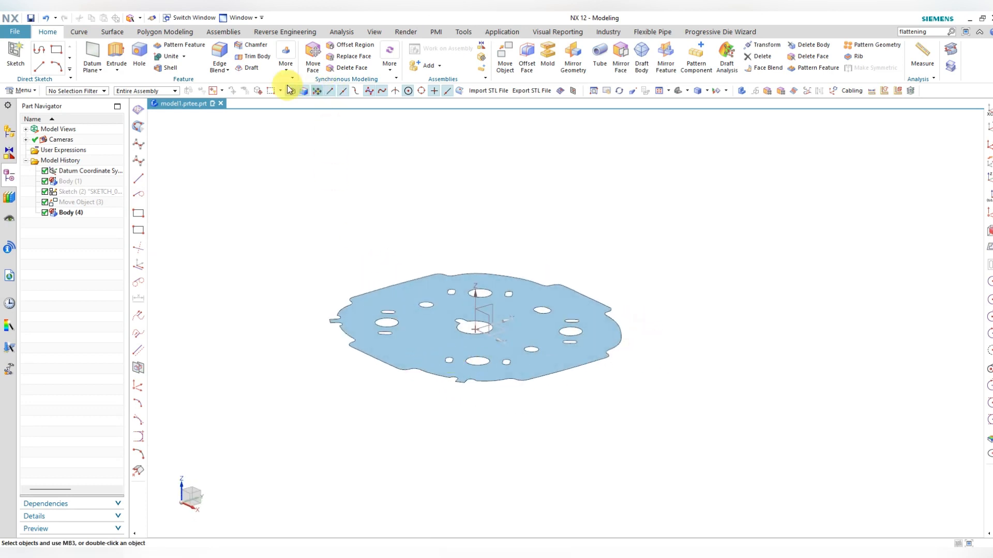
pyautogui.click(286, 67)
pyautogui.click(300, 101)
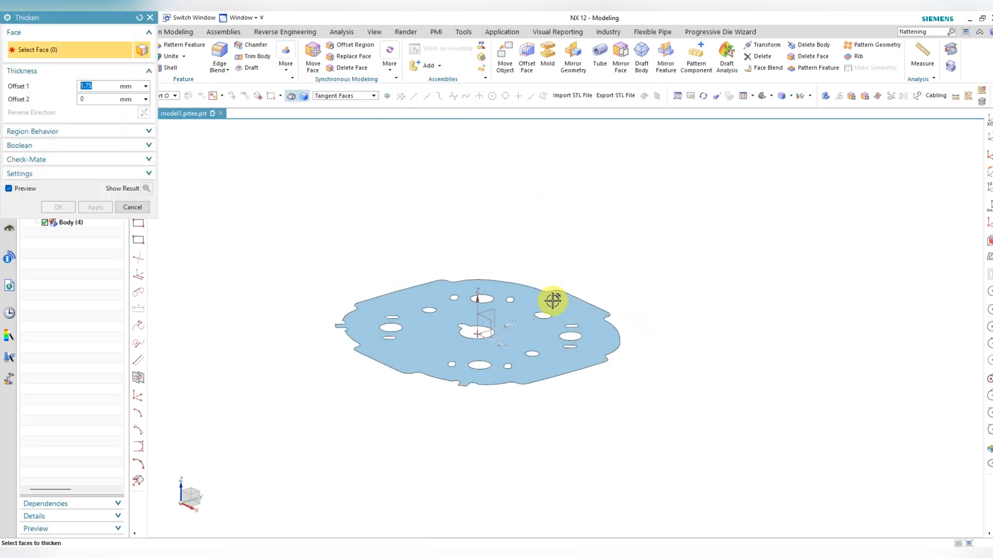
pyautogui.click(552, 300)
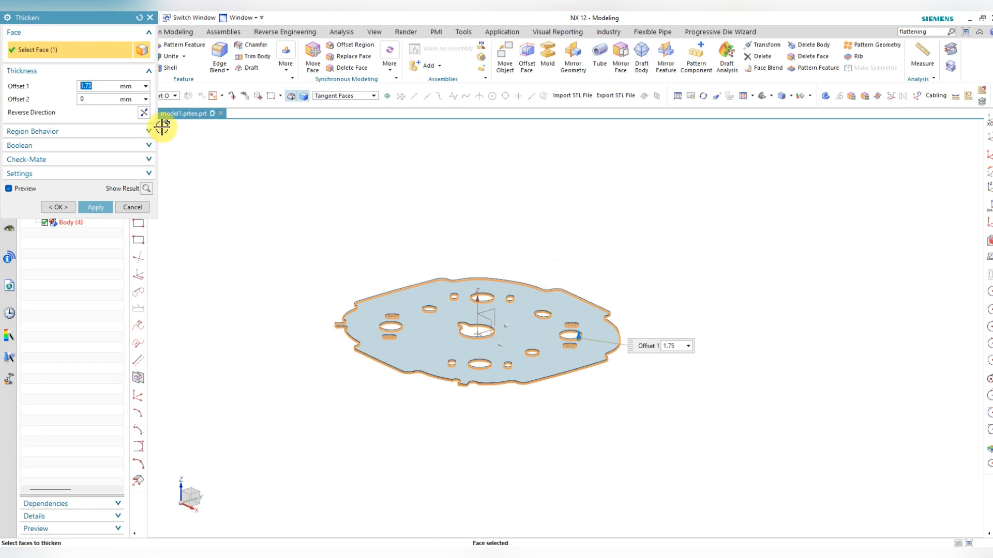
pyautogui.write('1.75')
pyautogui.press('Return')
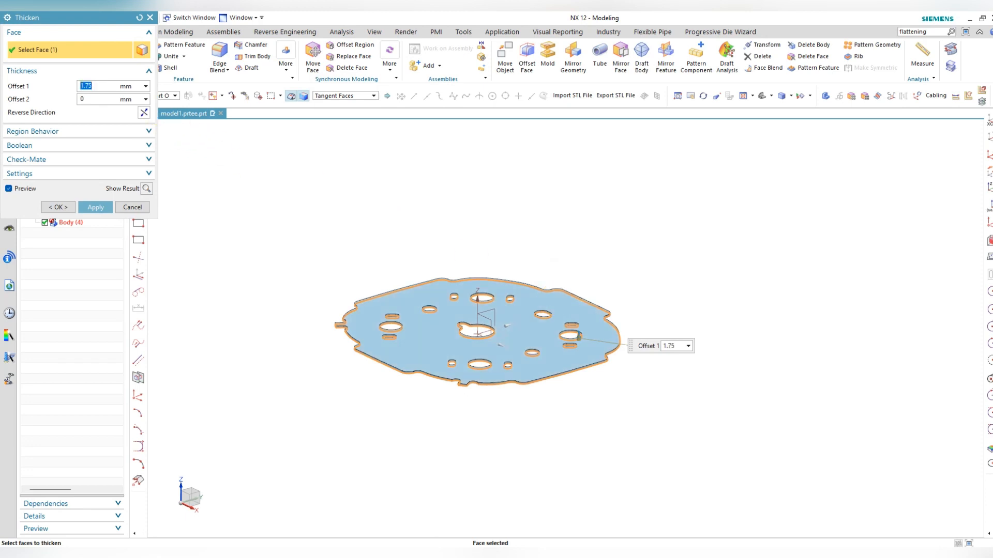
pyautogui.click(95, 207)
pyautogui.click(132, 206)
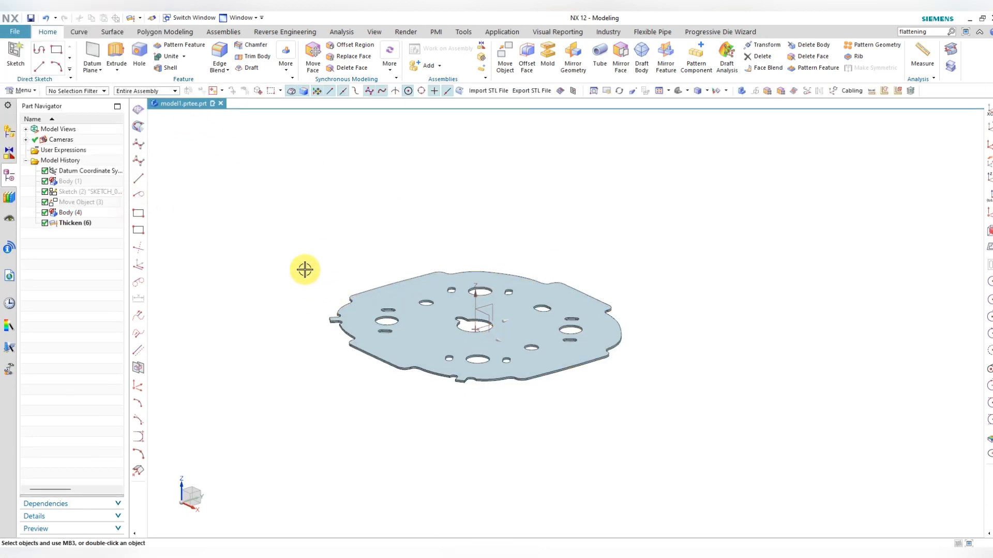
pyautogui.rightClick(70, 212)
pyautogui.click(94, 203)
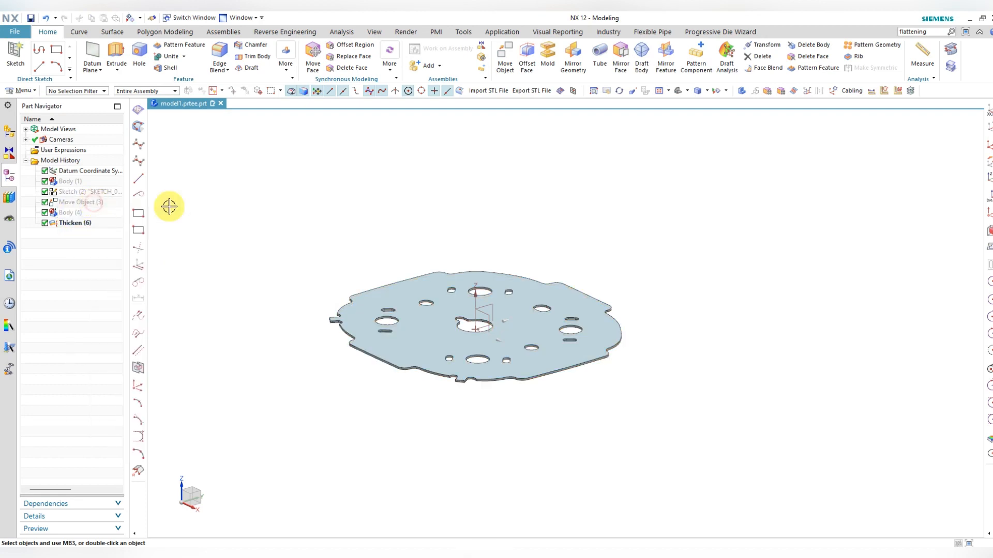
# Show the formed solid body together with the flat blank to compare them, and hide the formed body again
pyautogui.moveTo(666, 287); pyautogui.dragTo(663, 293, button='middle')
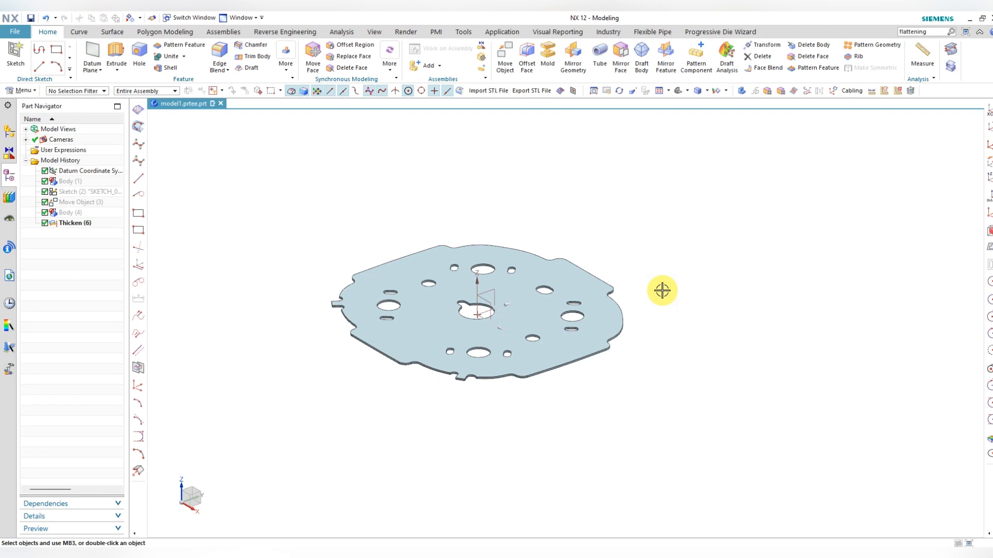
pyautogui.hotkey('ctrl', 'shift', 'k')
pyautogui.click(594, 362)
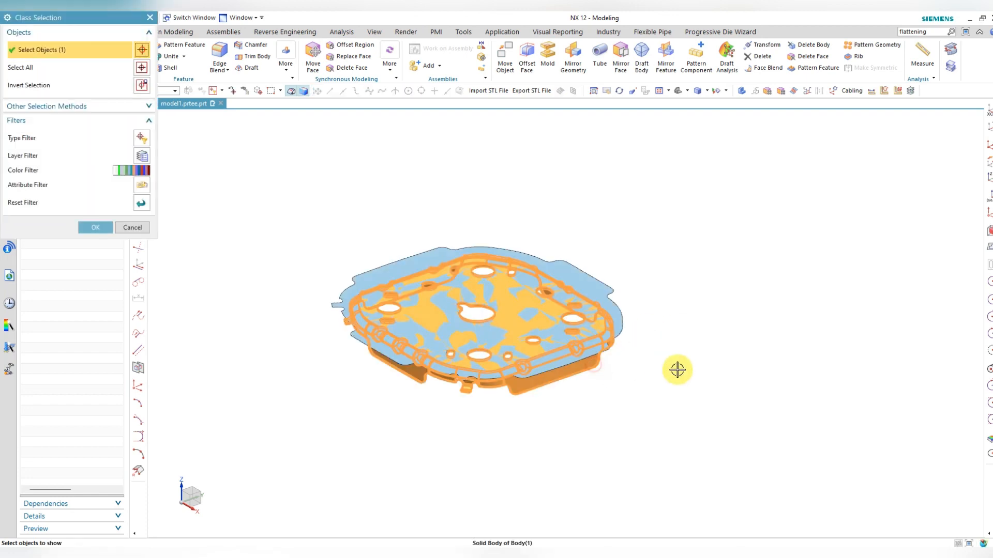
pyautogui.middleClick(676, 370)
pyautogui.moveTo(662, 361); pyautogui.dragTo(669, 385, button='middle')
pyautogui.hotkey('ctrl', 'b')
pyautogui.click(567, 370)
pyautogui.middleClick(649, 372)
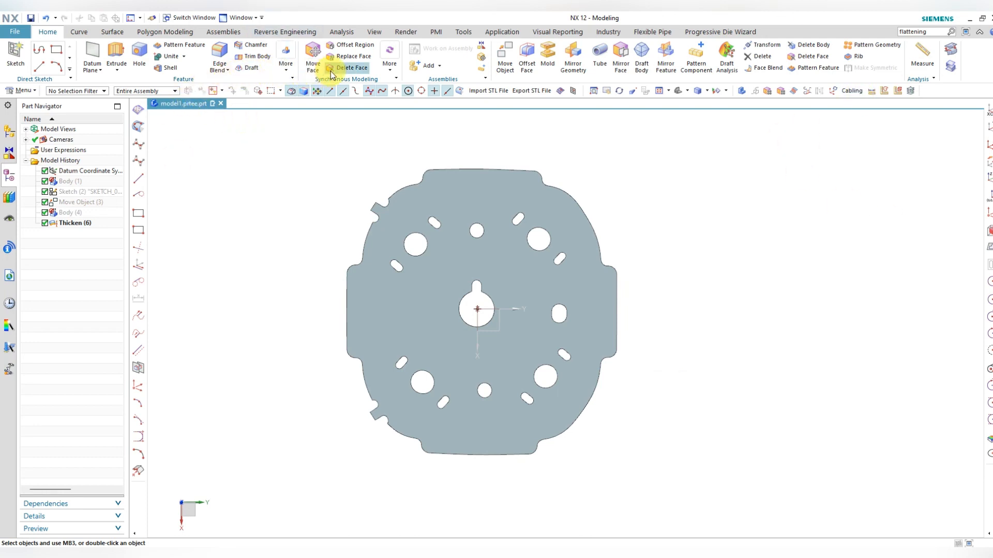
# Delete the faces of all interior holes and slots from the flat blank with Delete Face, excluding the outer contour faces
pyautogui.click(351, 67)
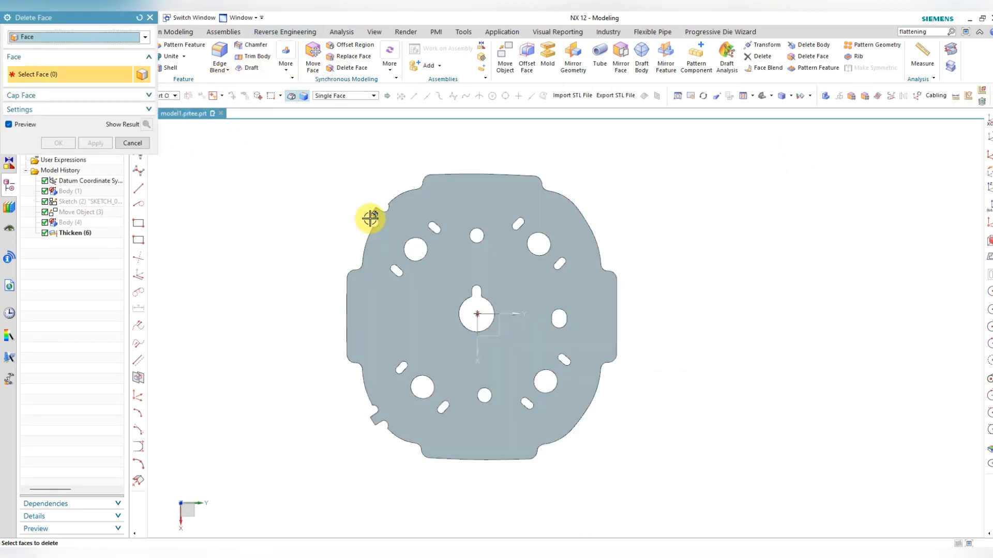
pyautogui.moveTo(352, 215); pyautogui.dragTo(605, 444)
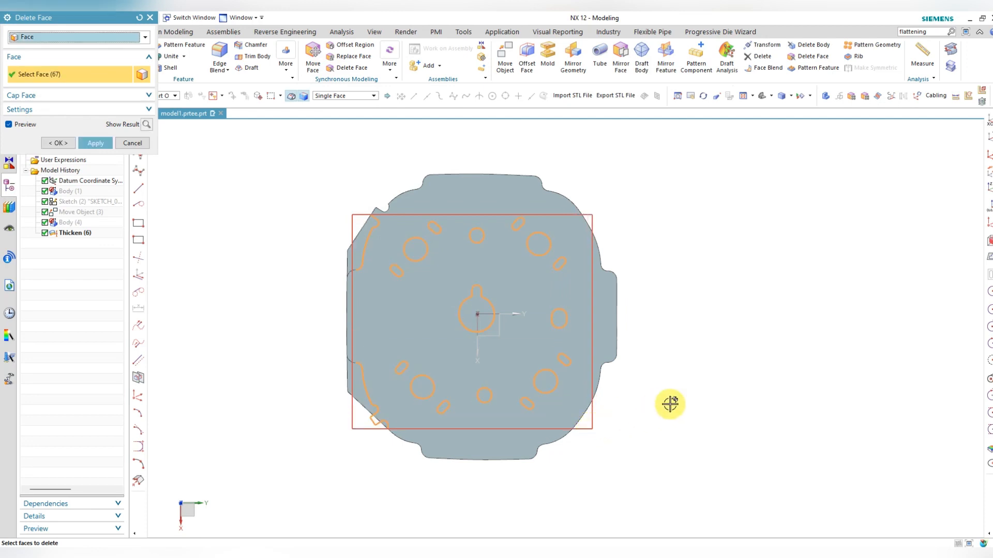
pyautogui.moveTo(317, 180); pyautogui.dragTo(389, 455)
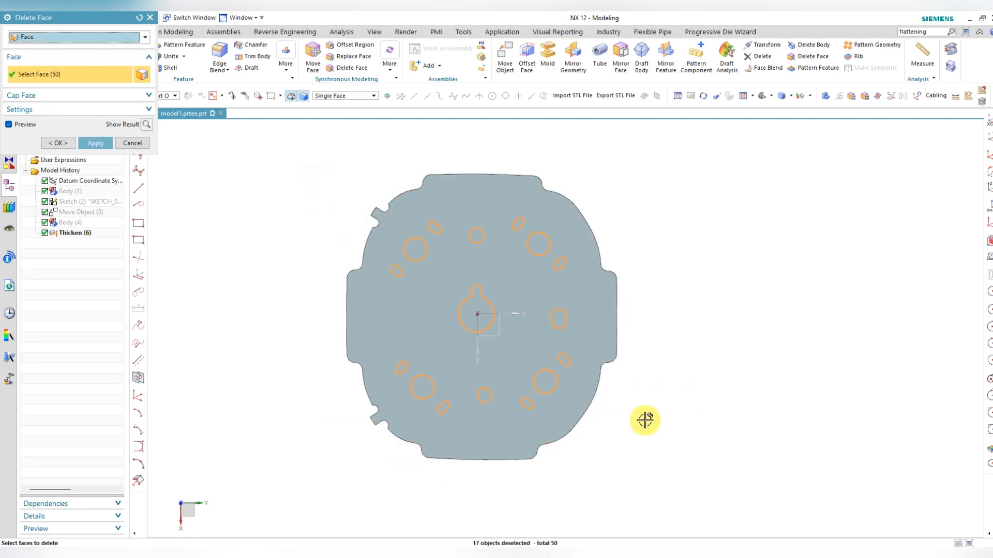
pyautogui.moveTo(680, 390); pyautogui.dragTo(680, 337, button='middle')
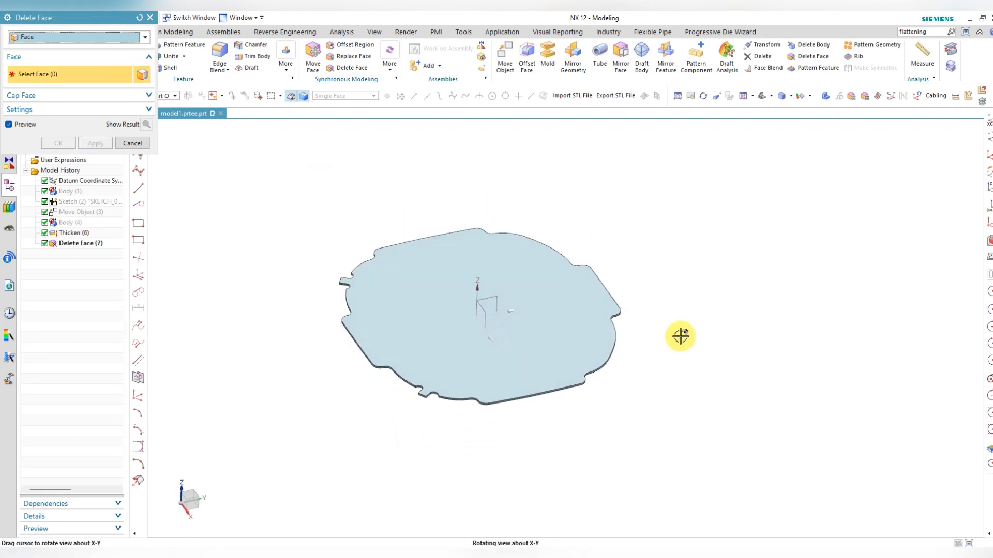
pyautogui.press('Escape')
# Show the formed solid body and orient the model to its hollow side
pyautogui.hotkey('ctrl', 'shift', 'k')
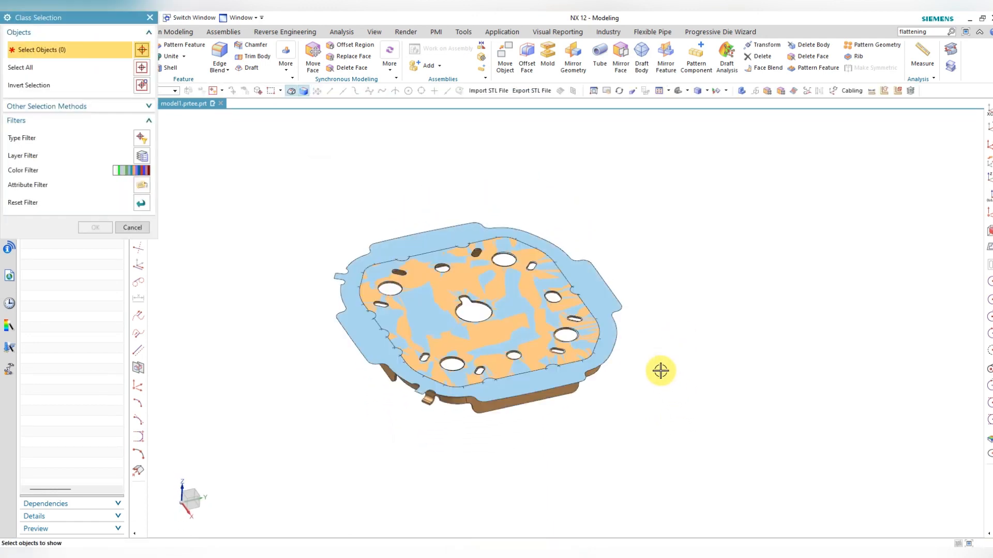
pyautogui.click(569, 393)
pyautogui.middleClick(657, 398)
pyautogui.moveTo(657, 395); pyautogui.dragTo(637, 275, button='middle')
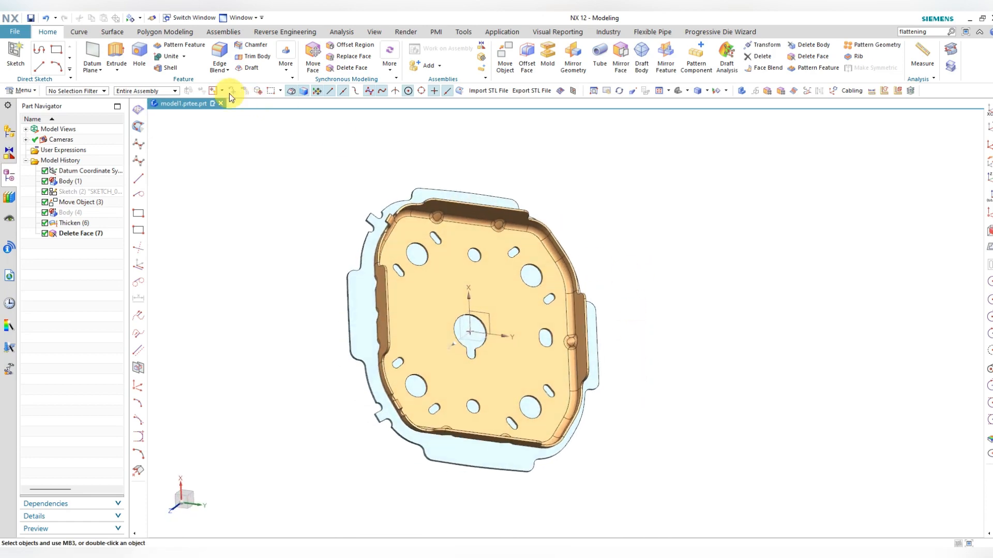
# Start an Extrude section from the formed plate's tangent hole edges, picking the large hole, small round hole and two slots along the +X side
pyautogui.click(117, 56)
pyautogui.scroll(3, 423, 245)
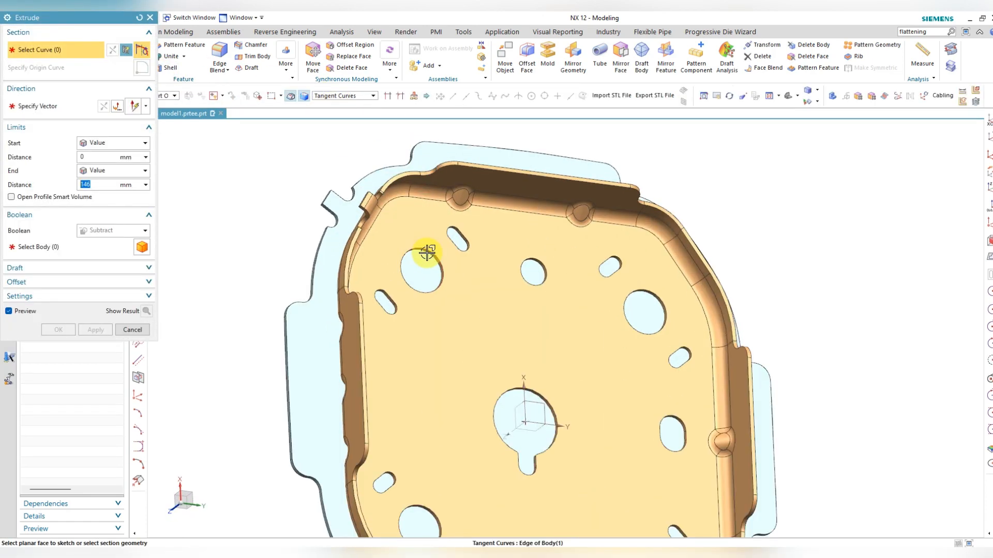
pyautogui.scroll(5, 427, 253)
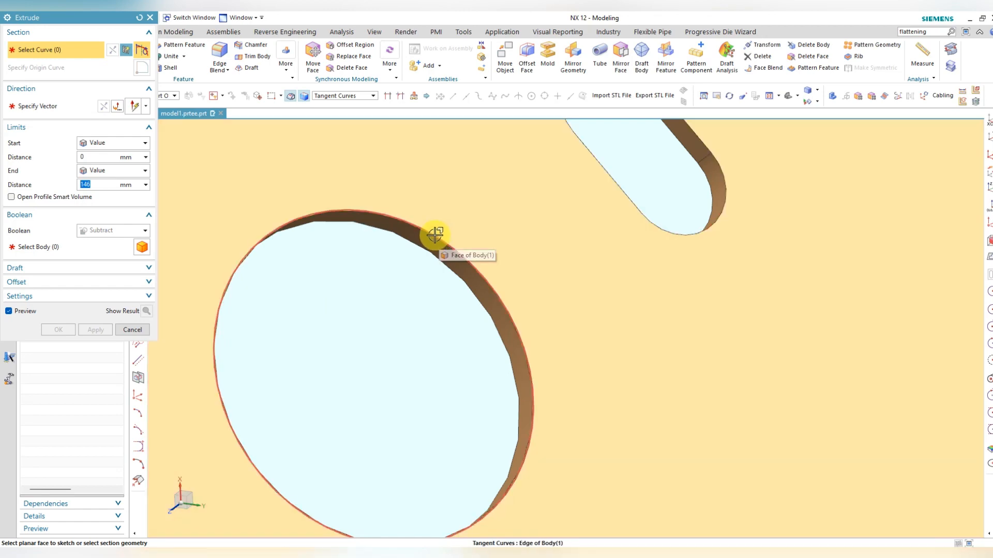
pyautogui.click(436, 236)
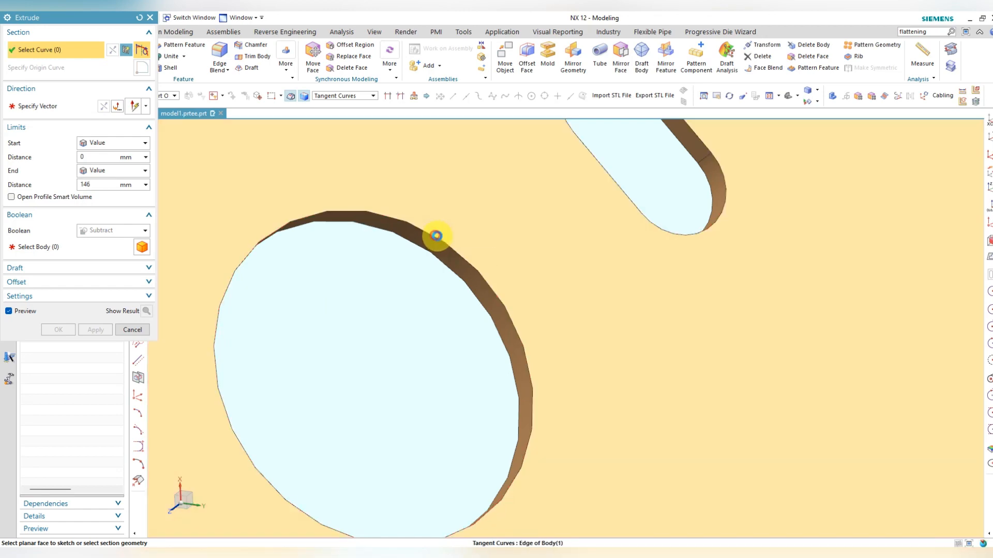
pyautogui.scroll(-8, 403, 258)
pyautogui.scroll(6, 434, 259)
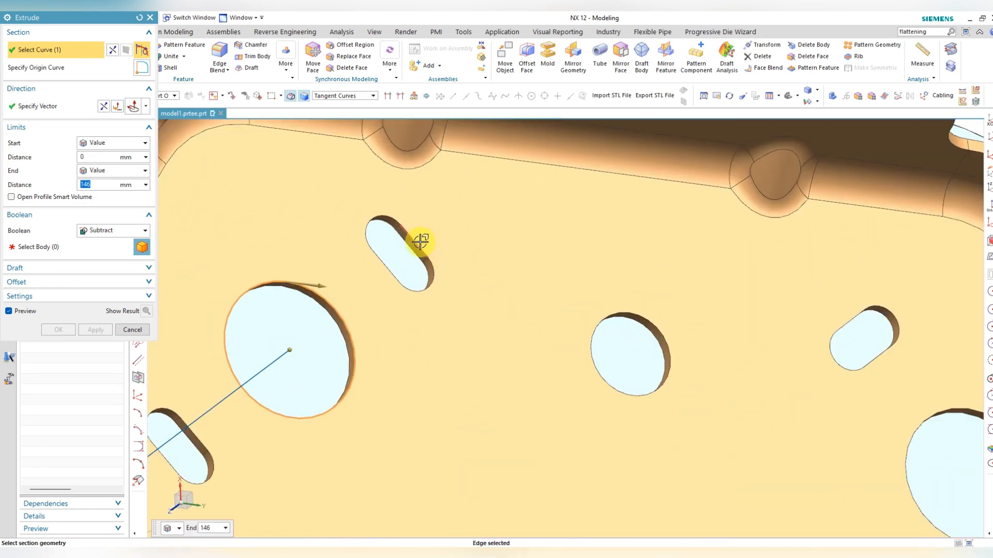
pyautogui.click(653, 320)
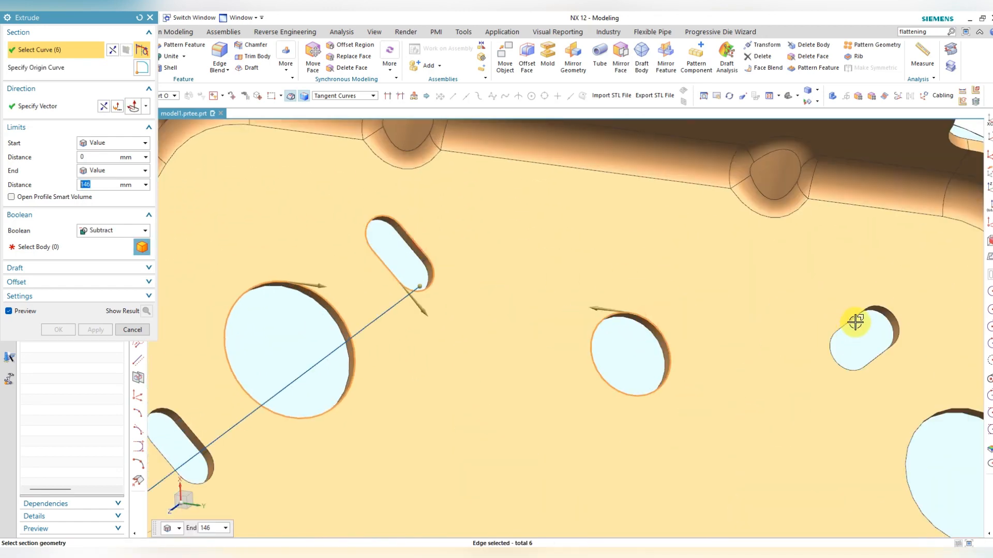
pyautogui.scroll(-5, 715, 305)
pyautogui.scroll(2, 762, 355)
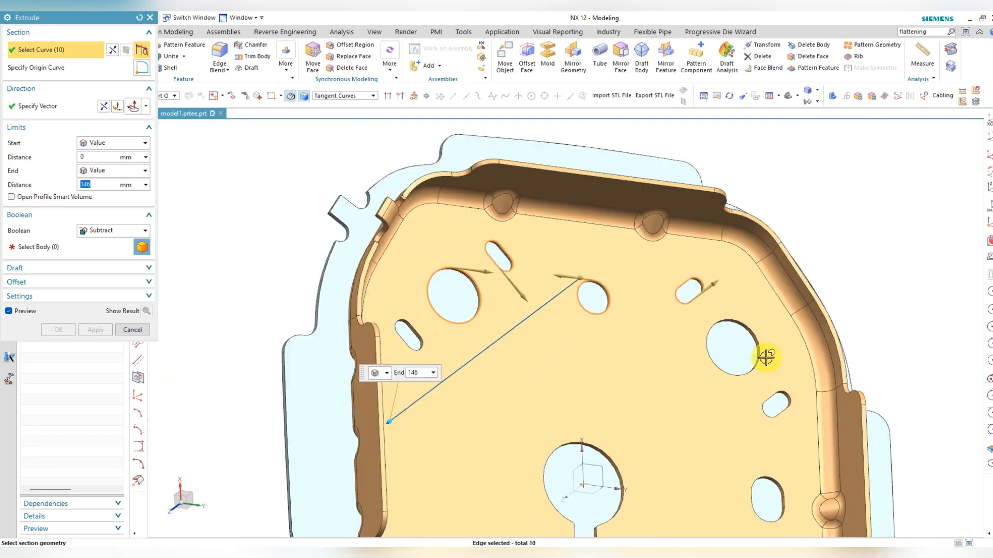
# Add the edges of the +X/+Y large hole and its nearby slot, the central keyhole and the oblong +Y hole to the section
pyautogui.click(758, 332)
pyautogui.scroll(3, 750, 381)
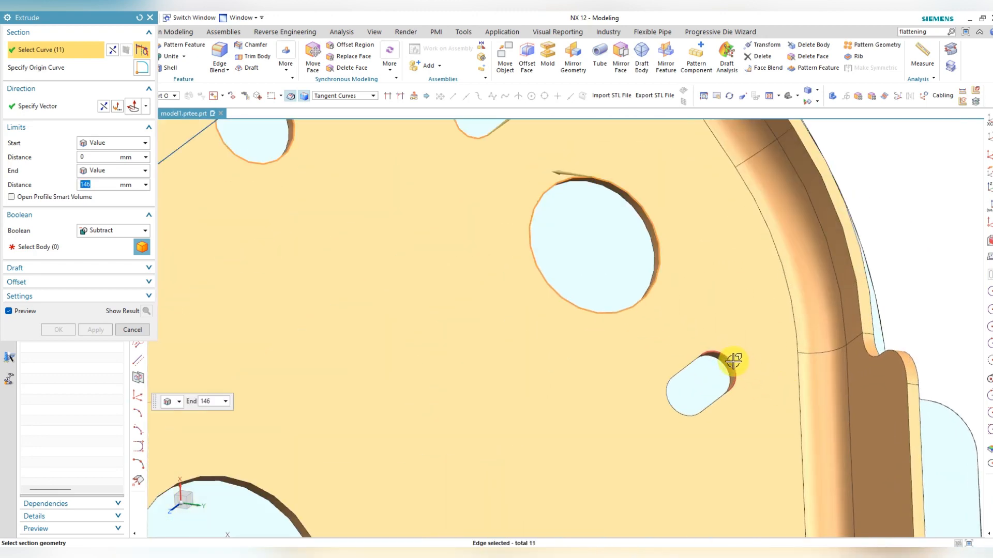
pyautogui.click(731, 362)
pyautogui.scroll(-3, 727, 272)
pyautogui.scroll(3, 595, 386)
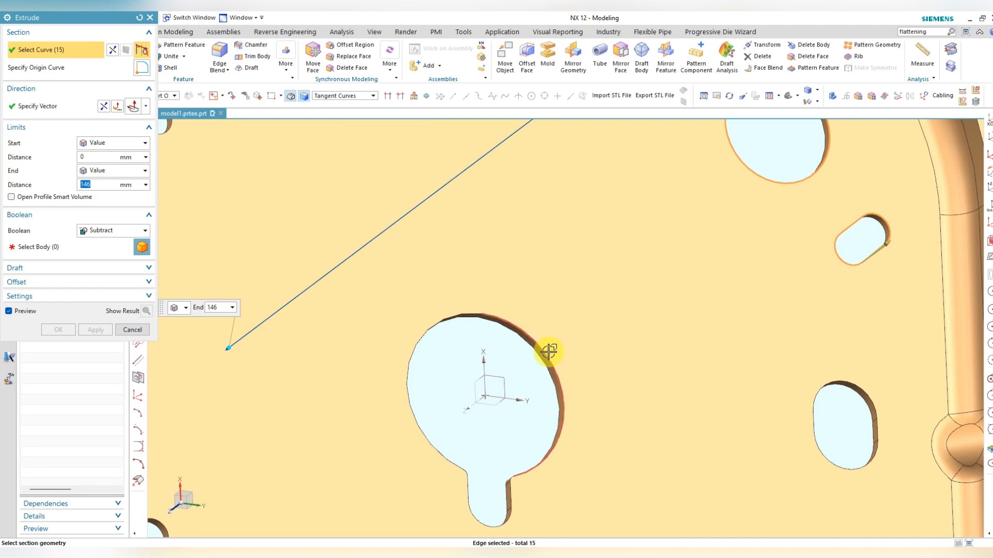
pyautogui.click(548, 351)
pyautogui.click(864, 393)
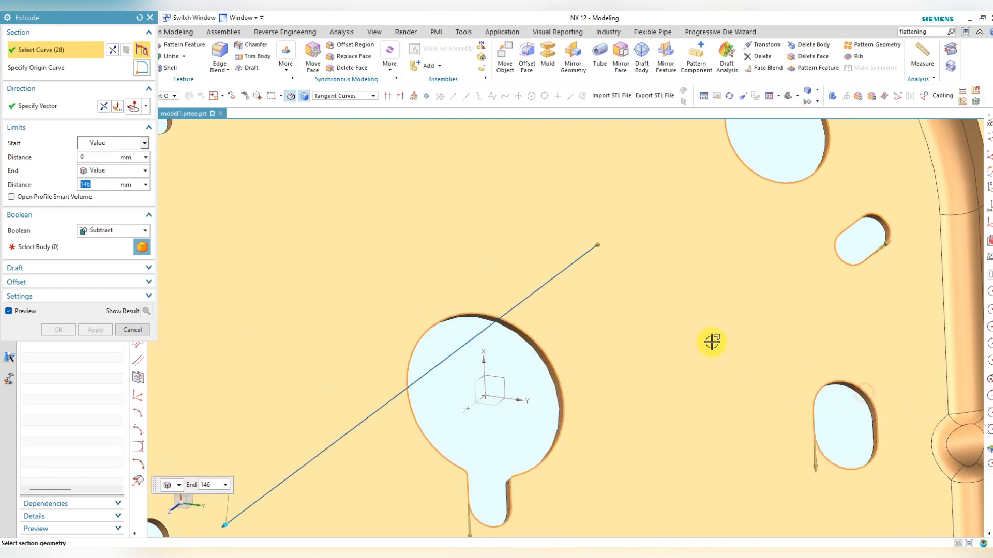
# Add the edges of the +Y-side slot and large hole near the -X end, plus the -X small round hole and adjacent slot
pyautogui.scroll(-3, 724, 352)
pyautogui.scroll(5, 755, 421)
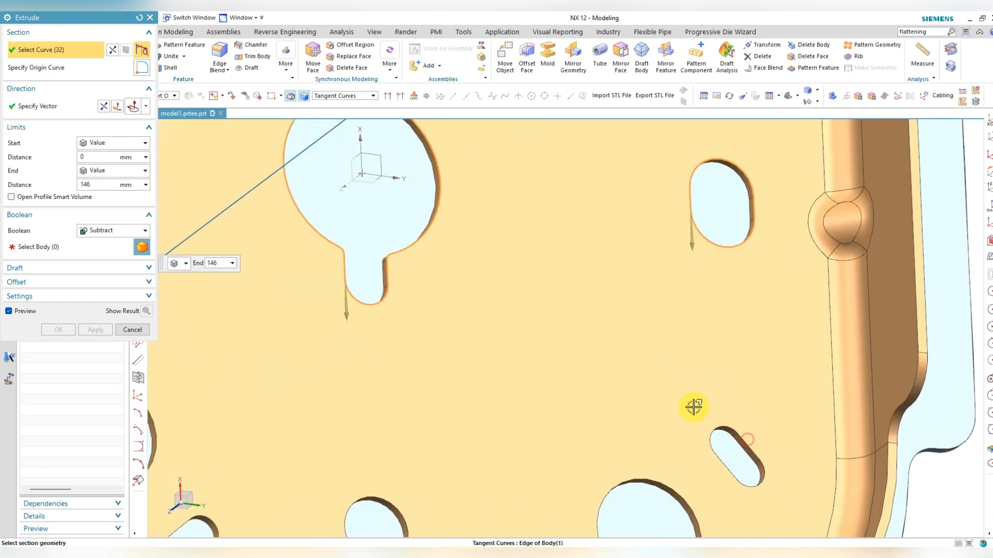
pyautogui.scroll(-3, 660, 455)
pyautogui.scroll(3, 660, 450)
pyautogui.click(662, 447)
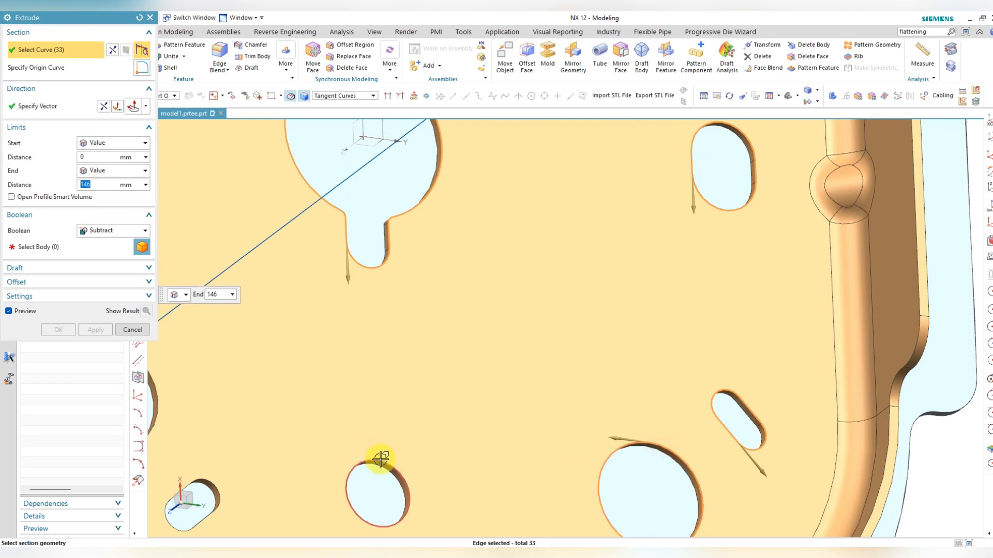
pyautogui.click(380, 459)
pyautogui.click(202, 489)
# Add the edges of the remaining large hole and the three remaining slots to the extrude section
pyautogui.scroll(-4, 488, 495)
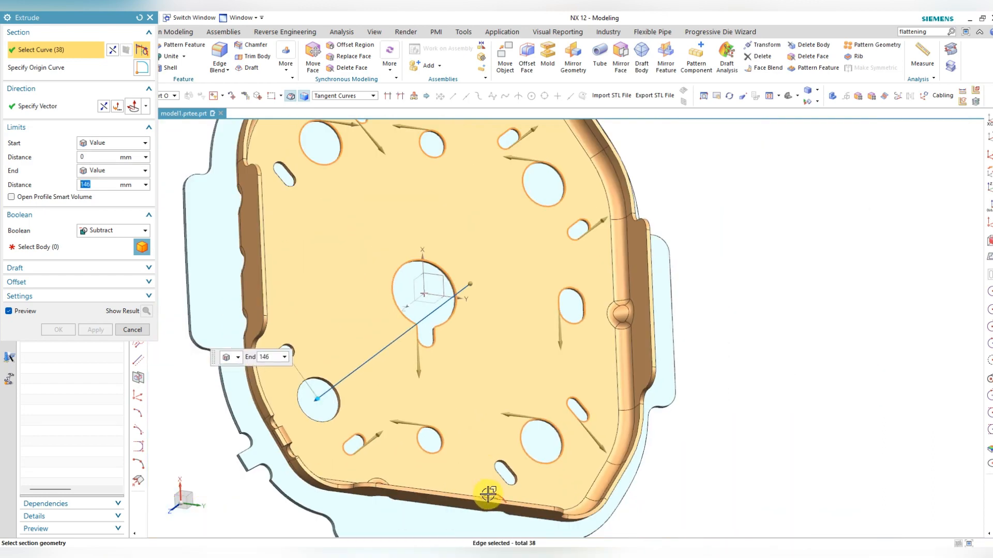
pyautogui.scroll(3, 488, 495)
pyautogui.click(504, 453)
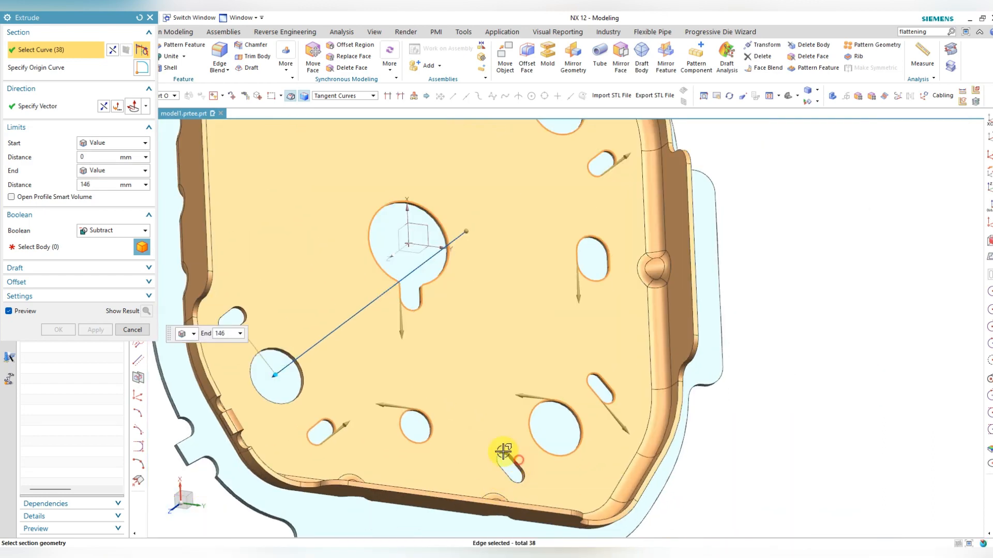
pyautogui.click(277, 345)
pyautogui.click(243, 309)
pyautogui.scroll(-2, 430, 453)
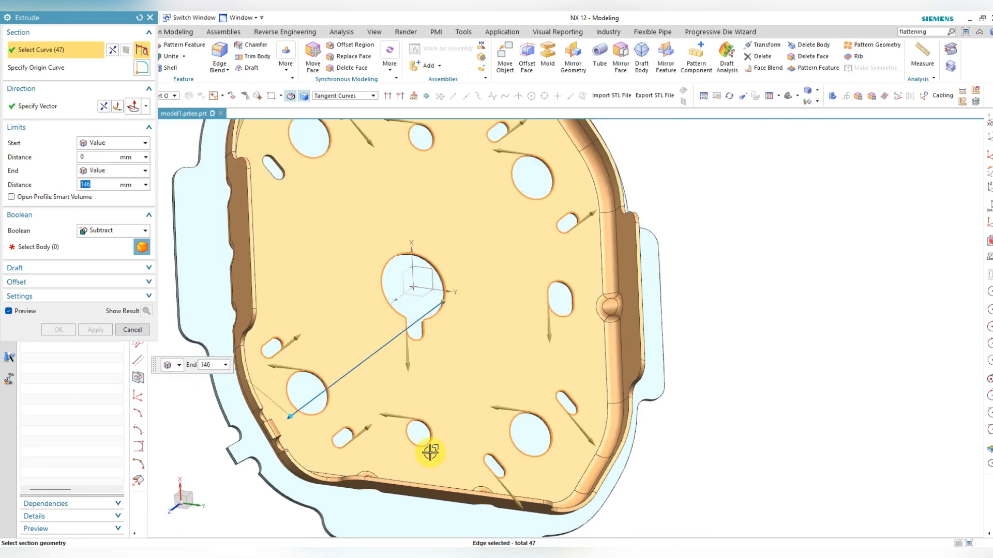
pyautogui.scroll(3, 332, 248)
pyautogui.scroll(3, 274, 297)
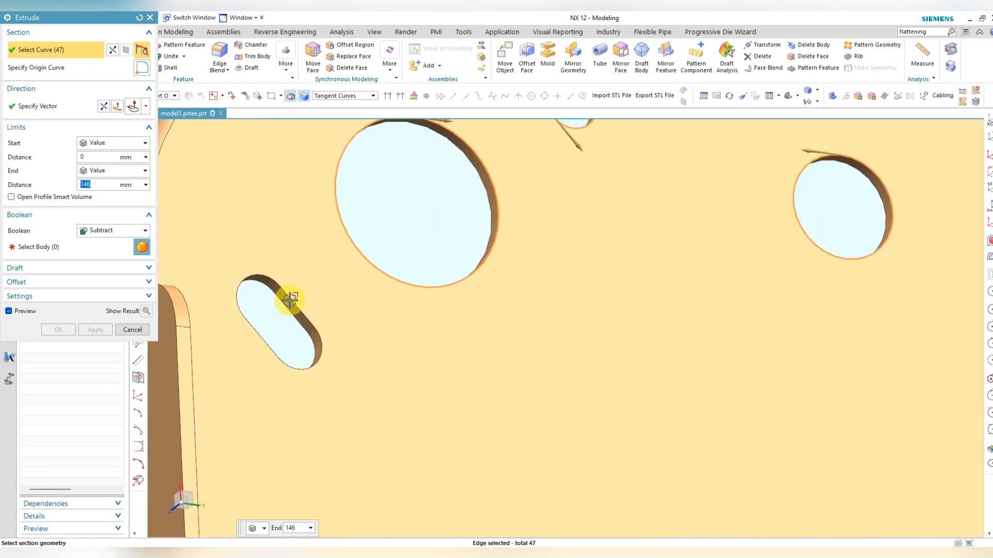
pyautogui.click(293, 301)
pyautogui.scroll(-5, 411, 255)
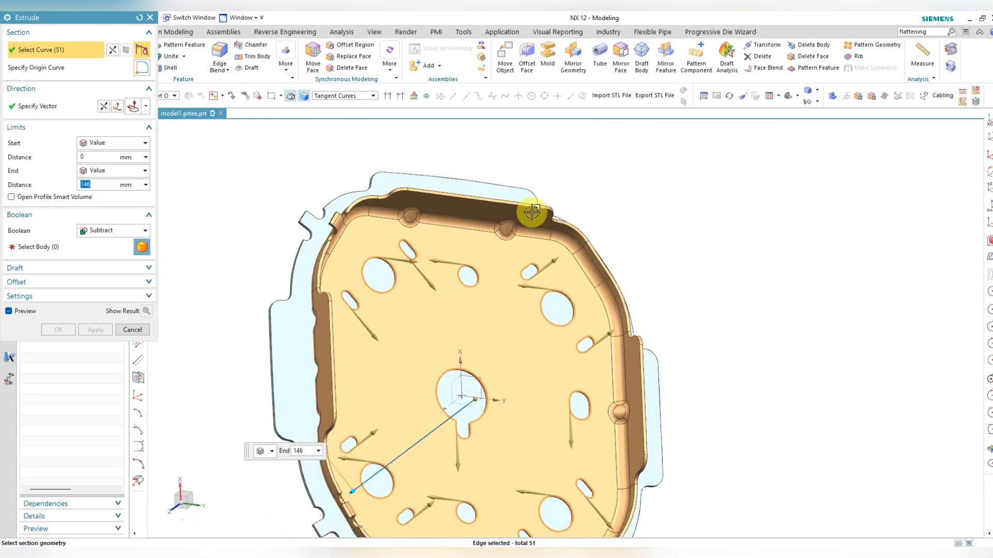
# Subtract the 146 mm extrusion of the hole edges from the flat blank and leave the Extrude command
pyautogui.click(67, 247)
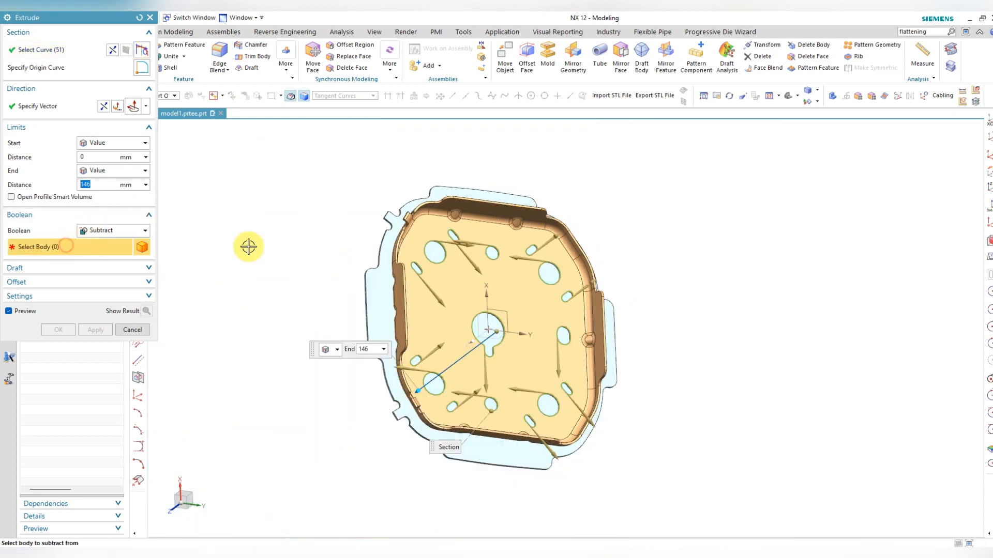
pyautogui.click(376, 298)
pyautogui.middleClick(294, 224)
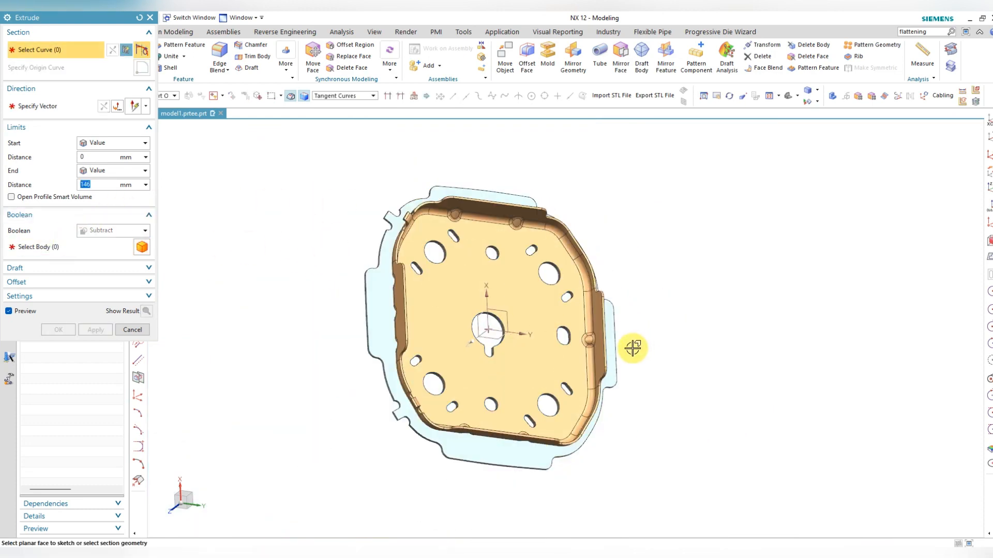
pyautogui.moveTo(632, 348); pyautogui.dragTo(694, 338, button='middle')
pyautogui.middleClick(708, 344)
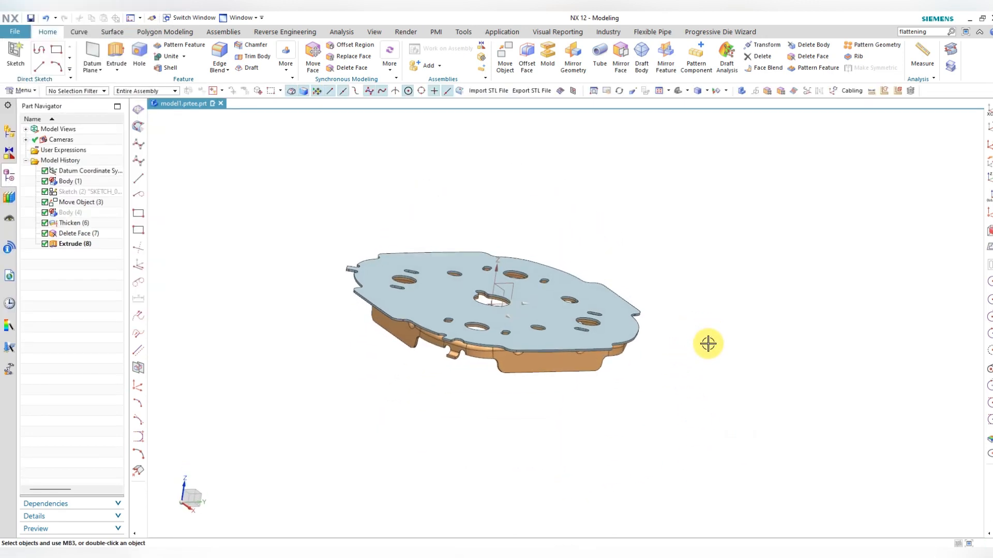
# Hide the formed solid body and view the recut flat blank from above and at an angle
pyautogui.click(595, 371)
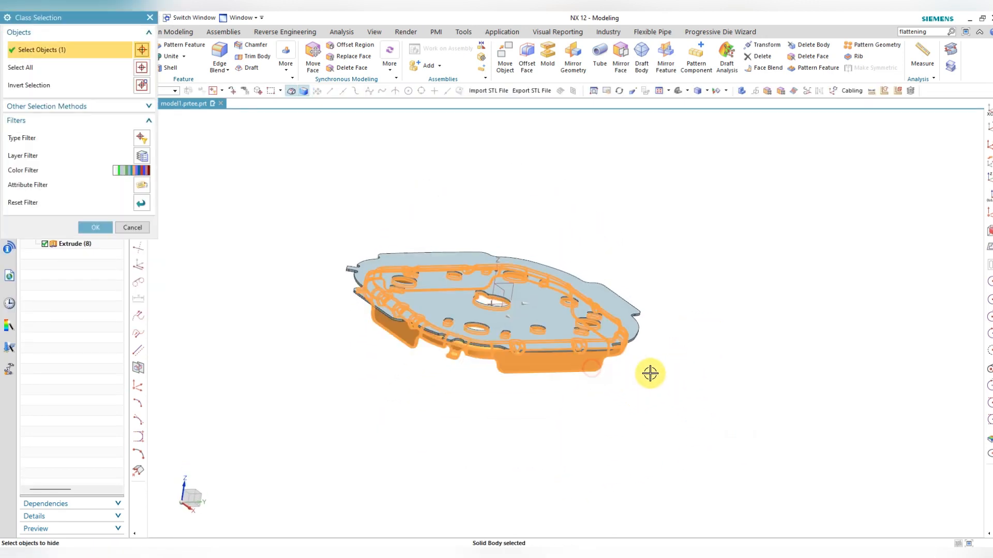
pyautogui.middleClick(665, 357)
pyautogui.moveTo(675, 335); pyautogui.dragTo(782, 405, button='middle')
pyautogui.moveTo(700, 395); pyautogui.dragTo(749, 390, button='middle')
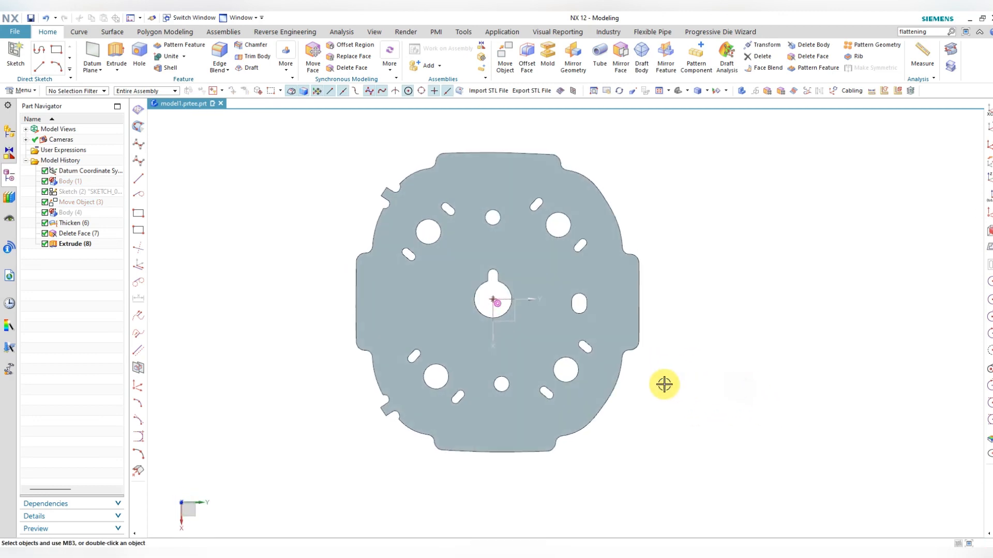
pyautogui.moveTo(662, 384); pyautogui.dragTo(685, 355, button='middle')
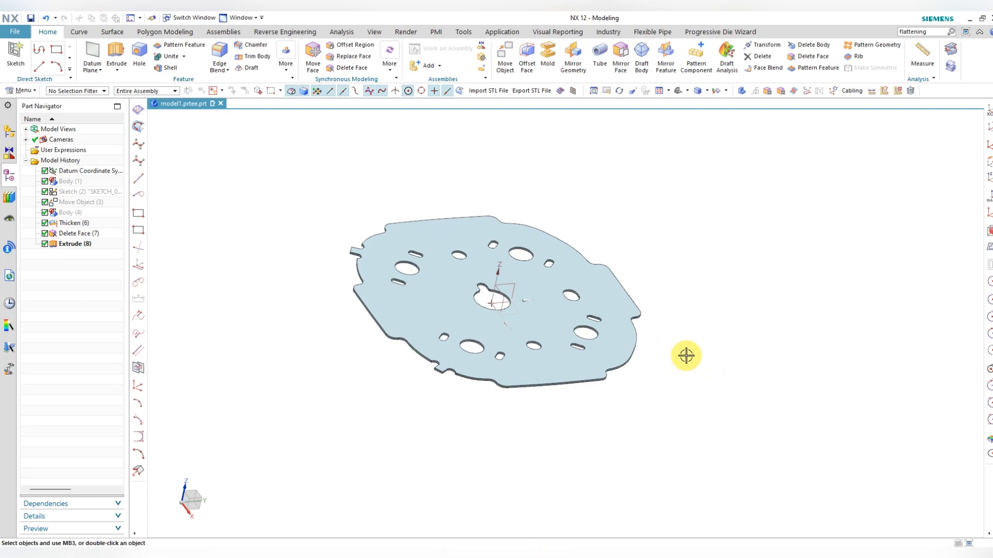
pyautogui.hotkey('ctrl', 'j')
pyautogui.click(600, 349)
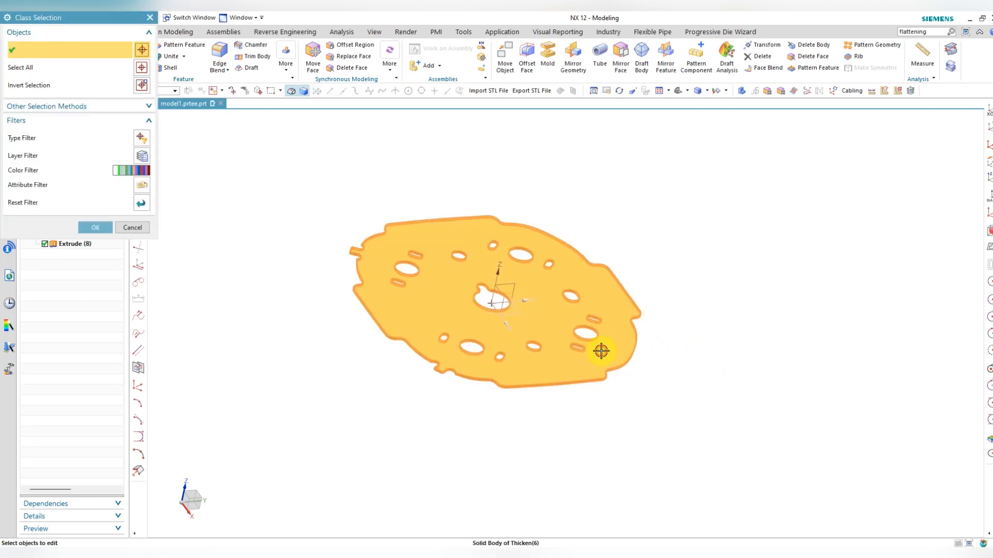
pyautogui.click(104, 228)
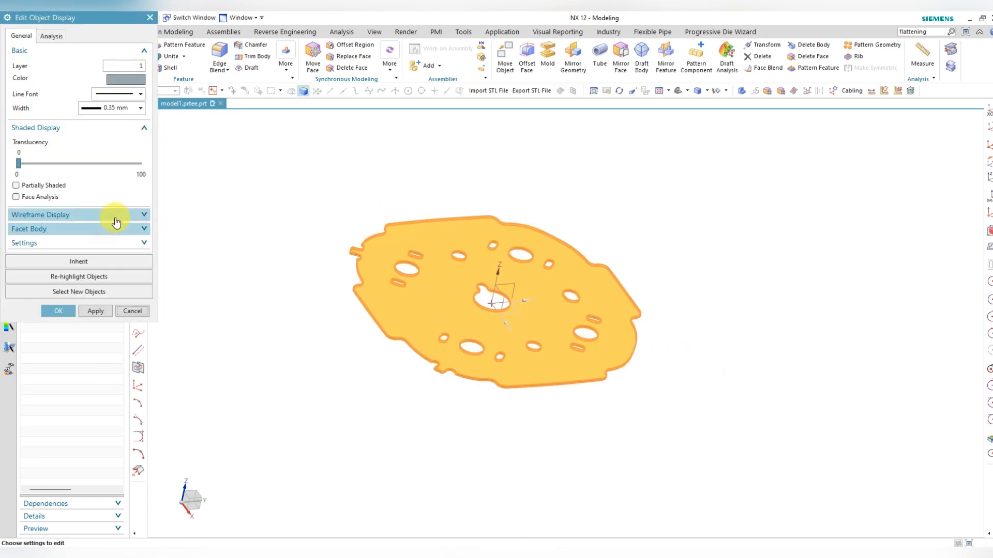
pyautogui.click(135, 87)
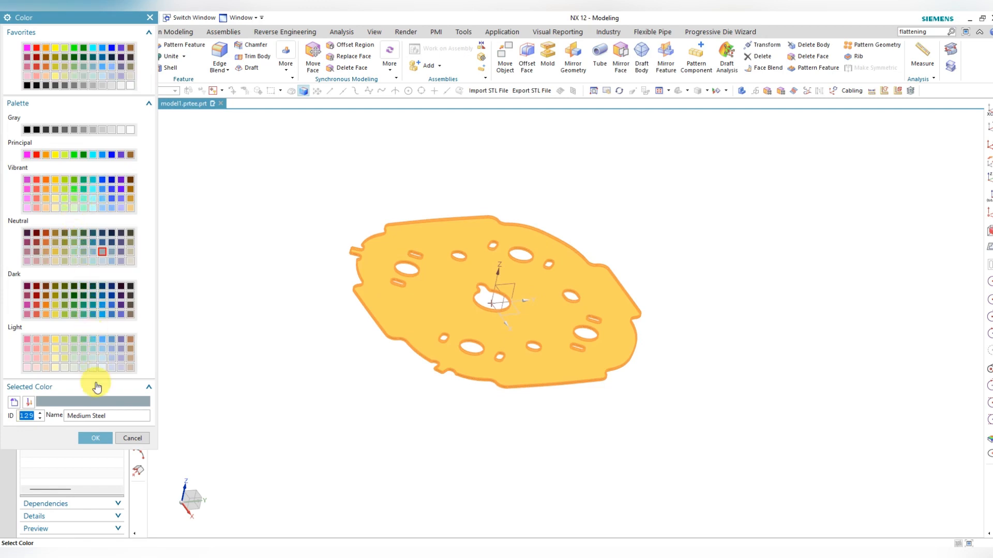
pyautogui.click(55, 251)
pyautogui.click(100, 437)
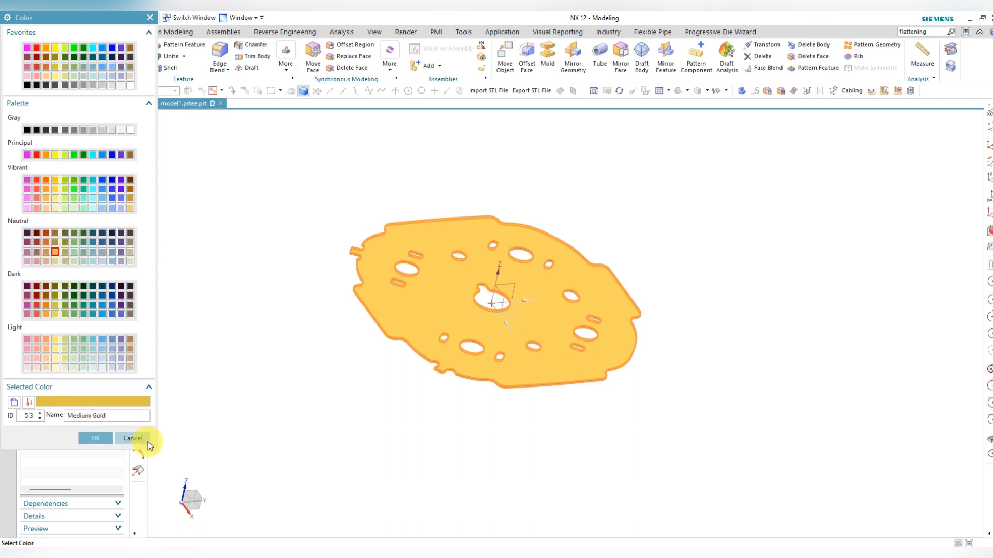
pyautogui.middleClick(520, 440)
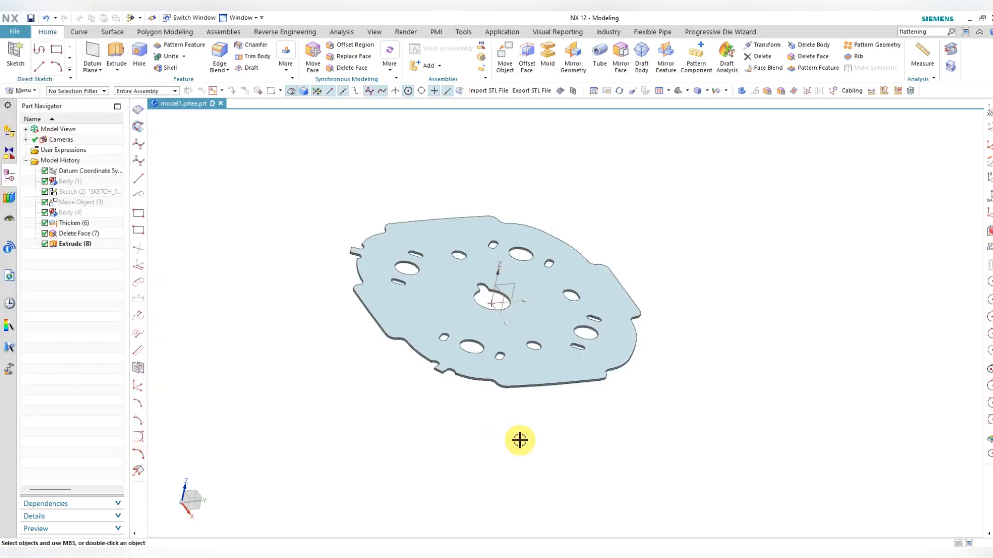
# Show the hidden formed solid body together with the flat blank
pyautogui.hotkey('ctrl', 'shift', 'k')
pyautogui.click(520, 395)
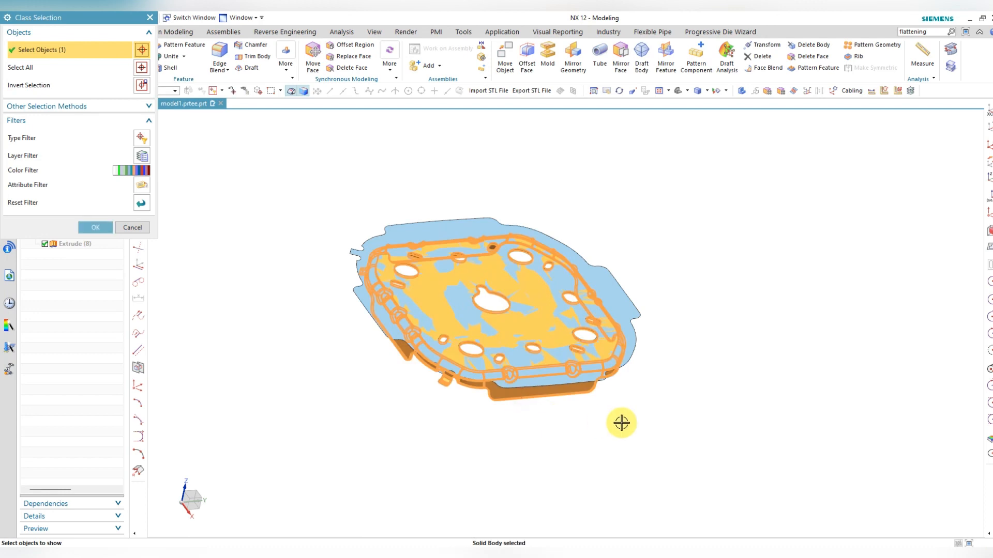
pyautogui.middleClick(629, 424)
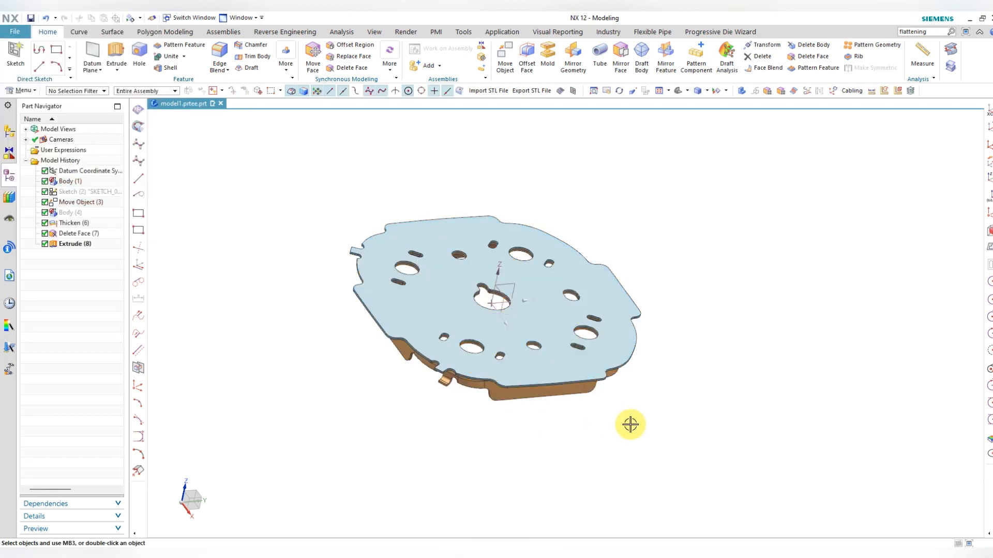
# Recolor the flat blank by inheriting the display properties of the formed body
pyautogui.hotkey('ctrl', 'j')
pyautogui.click(547, 362)
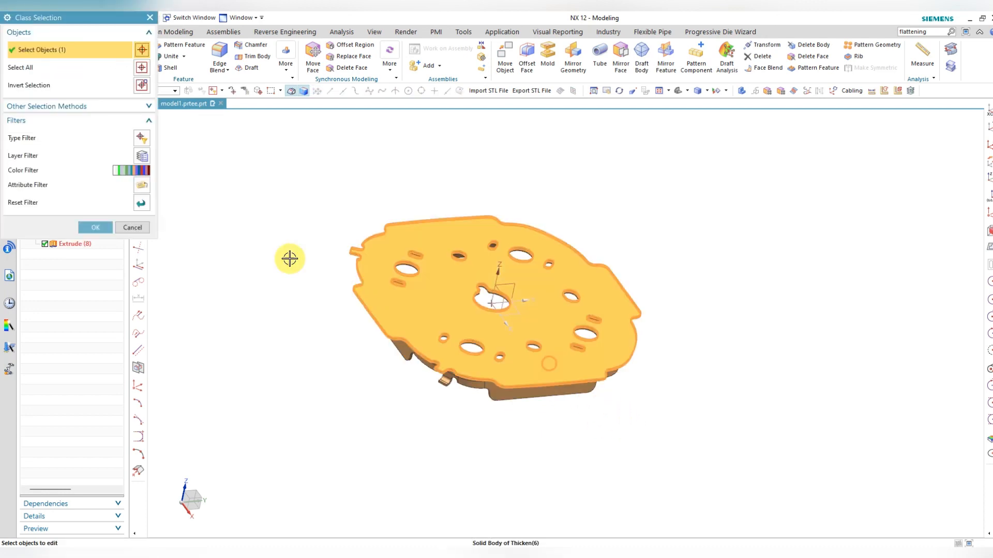
pyautogui.click(104, 230)
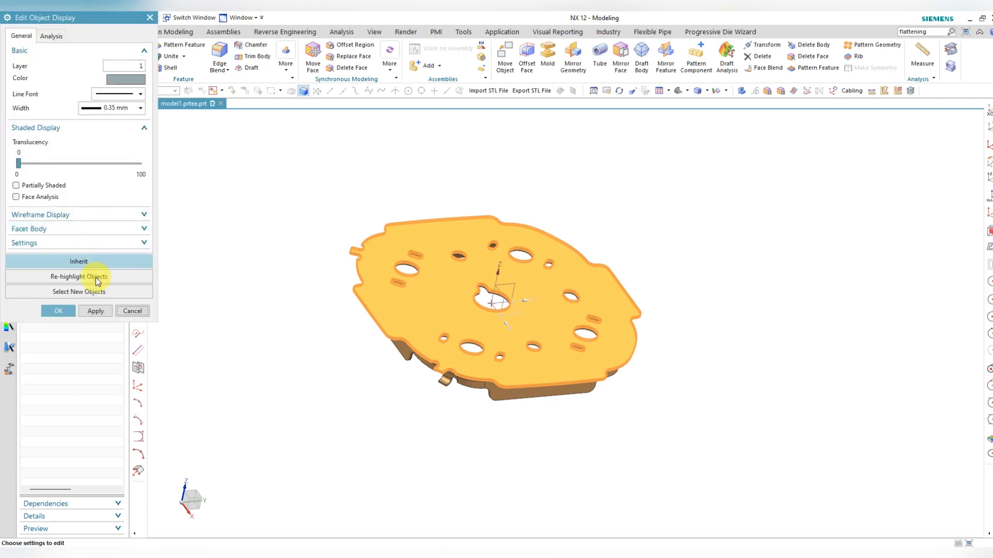
pyautogui.click(95, 261)
pyautogui.click(493, 401)
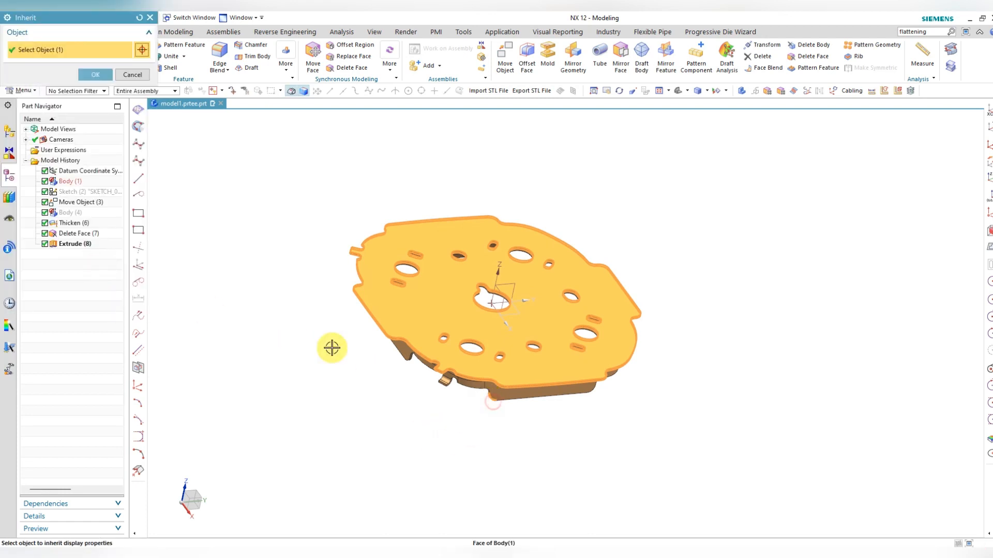
pyautogui.click(96, 75)
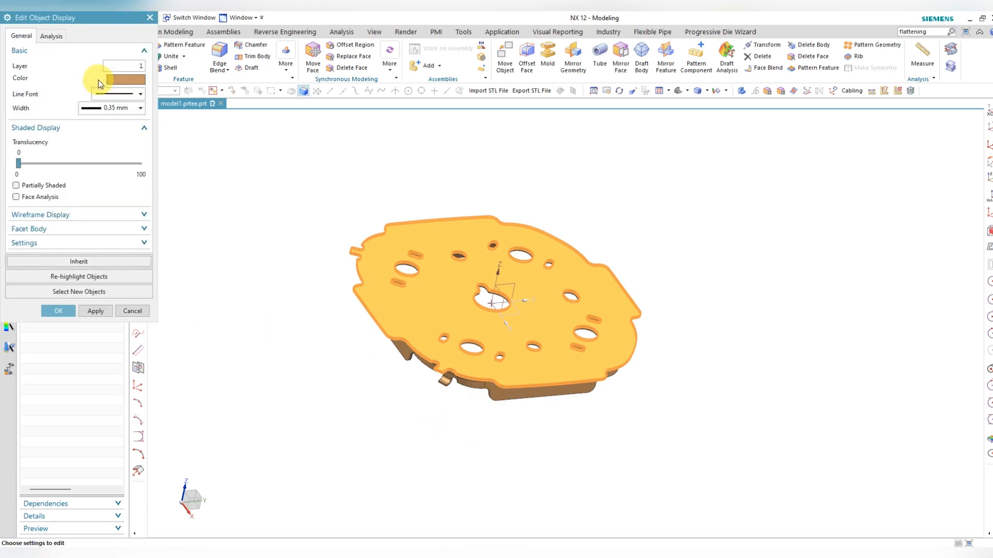
pyautogui.click(95, 311)
pyautogui.click(131, 310)
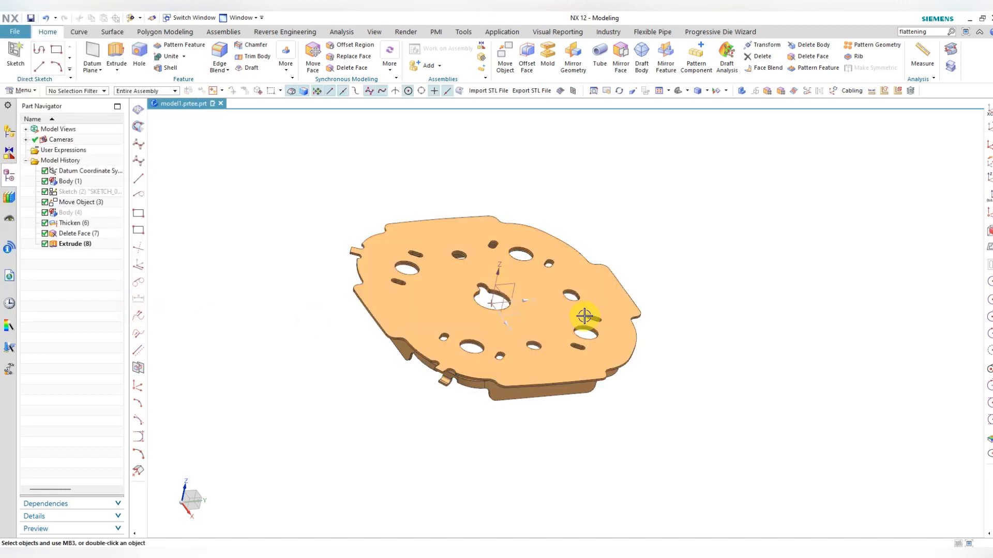
# Move the original flat blank about 425 mm along +YC from the formed part, using Dynamic motion in Move Object
pyautogui.scroll(-3, 436, 348)
pyautogui.moveTo(622, 370); pyautogui.dragTo(698, 393, button='middle')
pyautogui.press('F8')
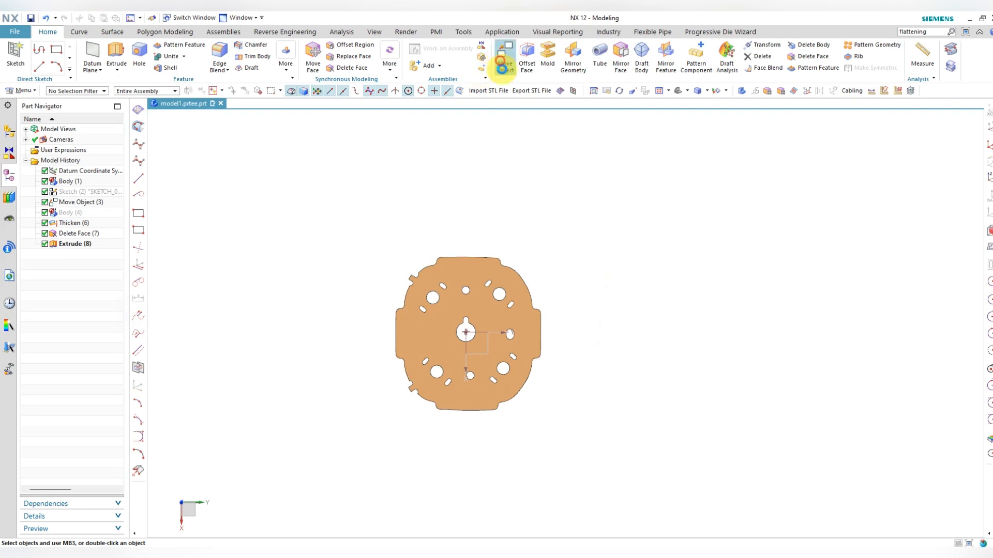
pyautogui.click(501, 61)
pyautogui.click(535, 298)
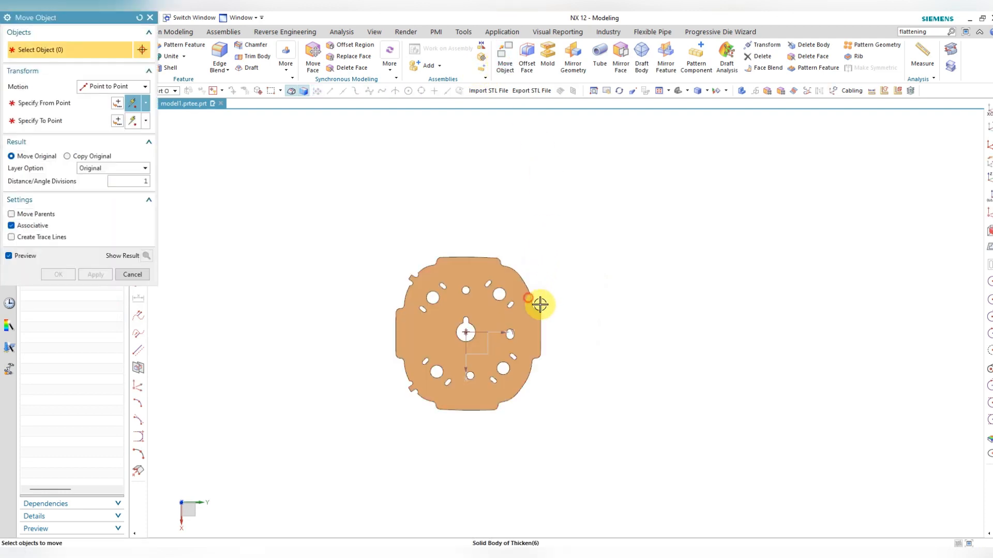
pyautogui.click(134, 87)
pyautogui.click(122, 181)
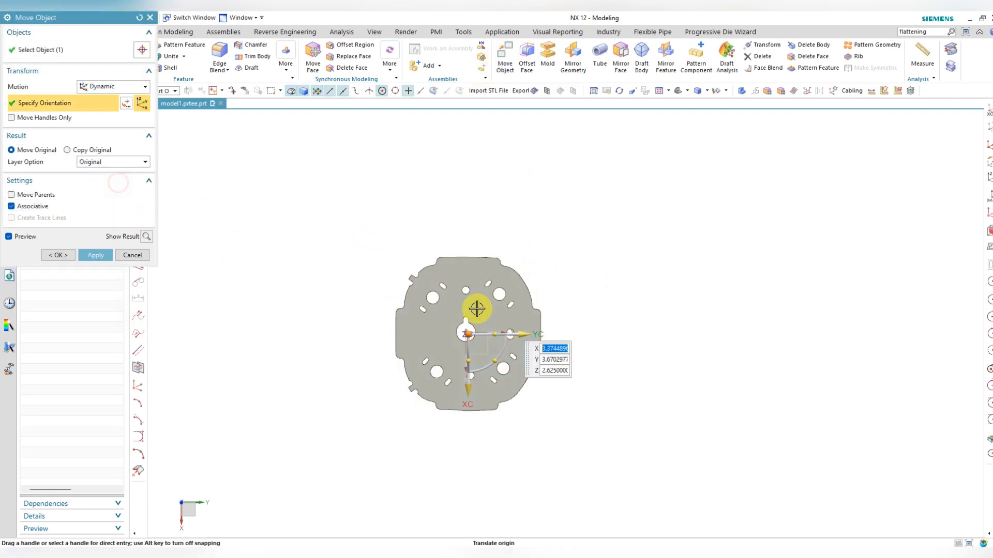
pyautogui.moveTo(526, 336); pyautogui.dragTo(786, 333)
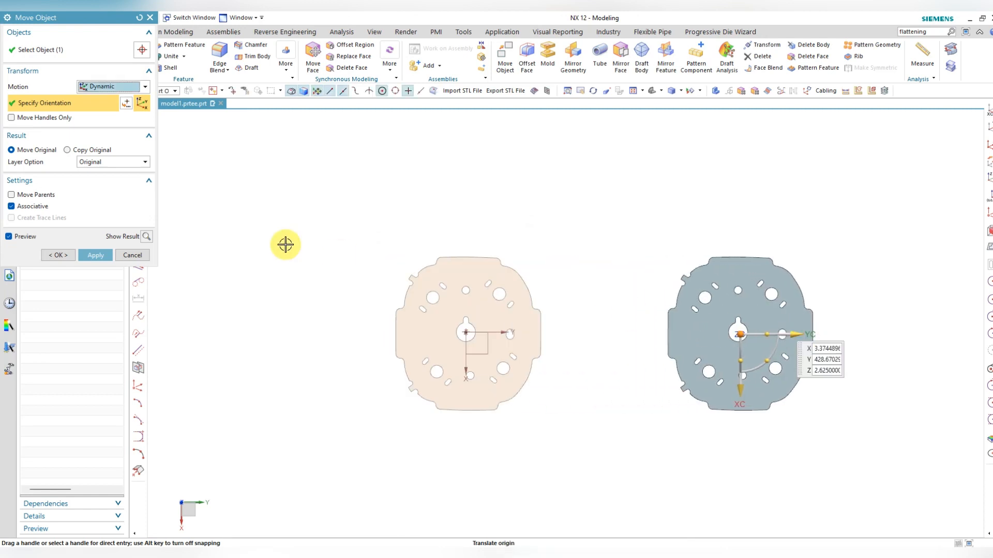
pyautogui.click(93, 258)
pyautogui.moveTo(505, 403); pyautogui.dragTo(508, 347, button='middle')
pyautogui.press('Escape')
pyautogui.scroll(3, 535, 376)
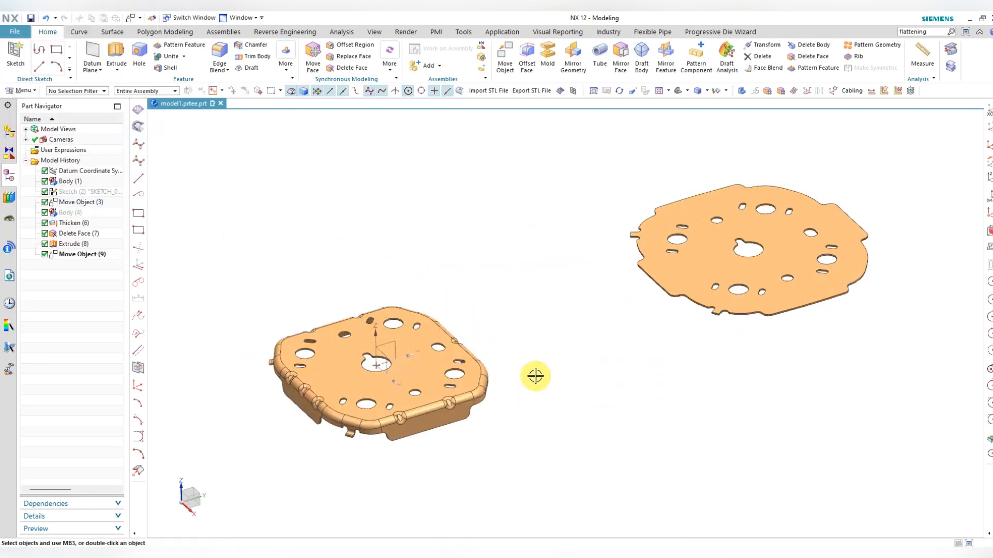
pyautogui.moveTo(577, 380)
pyautogui.mouseDown(button='middle')
pyautogui.moveTo(592, 355)
pyautogui.moveTo(573, 381)
pyautogui.mouseUp(button='middle')
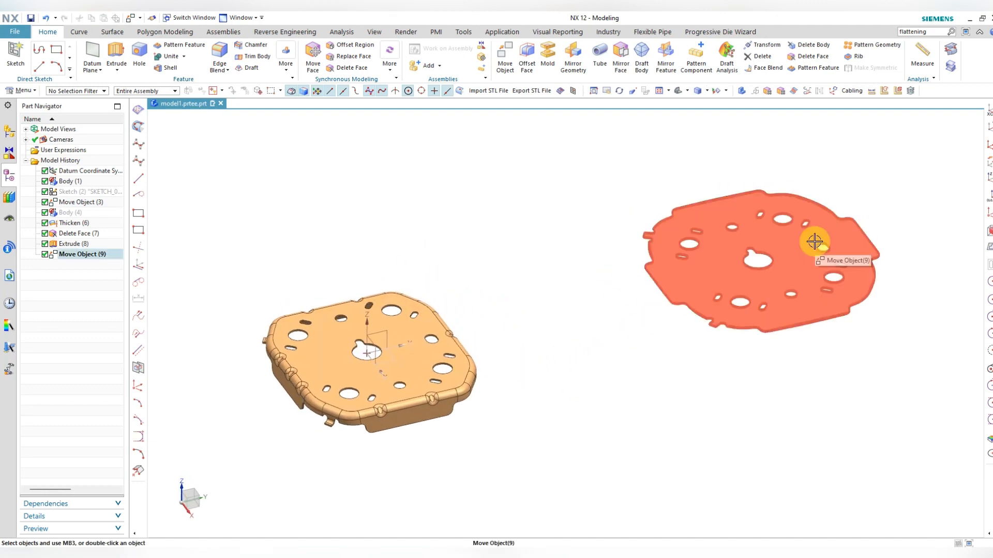